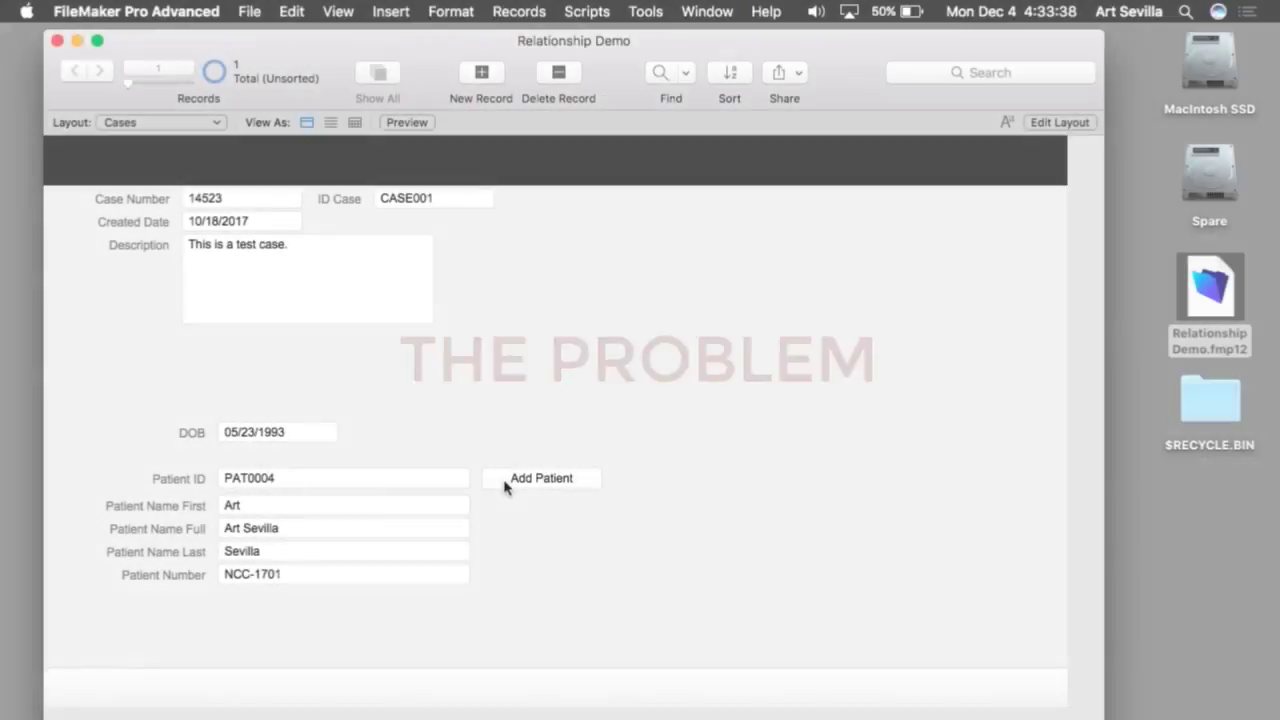
Step: Assign a different patient to the case from the picker, then open Manage Database
left_click(508, 482)
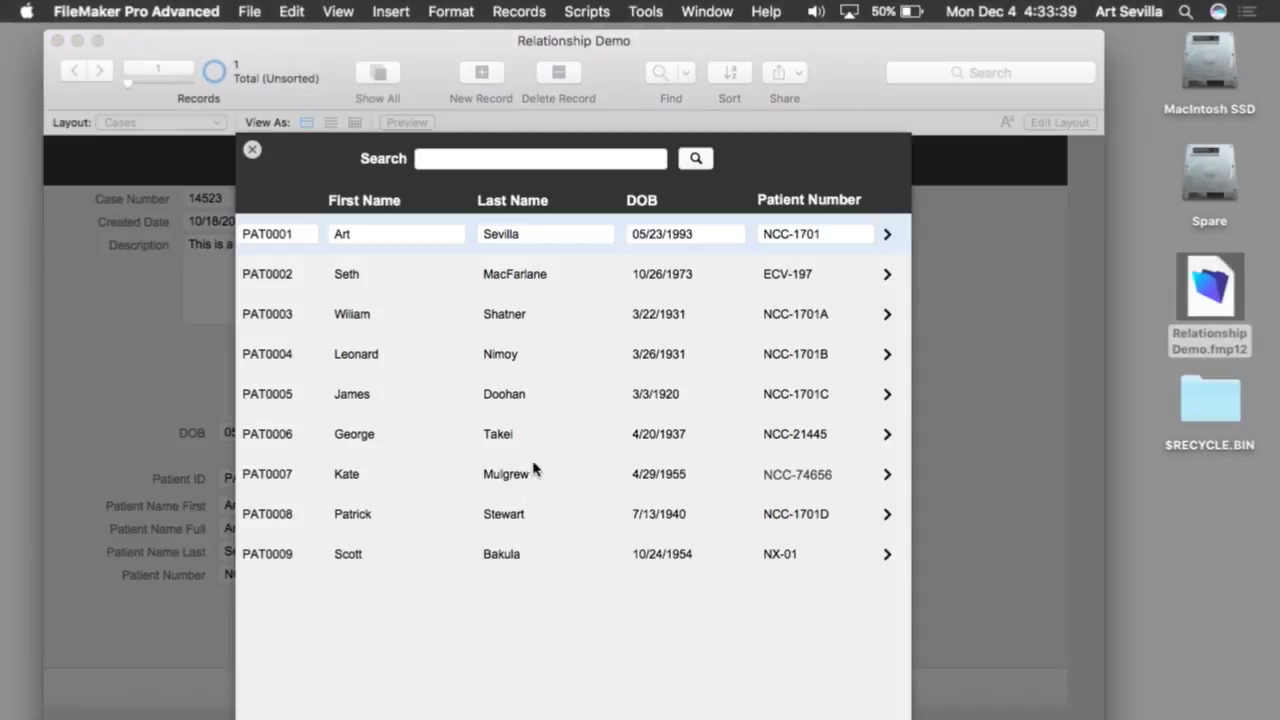
left_click(430, 441)
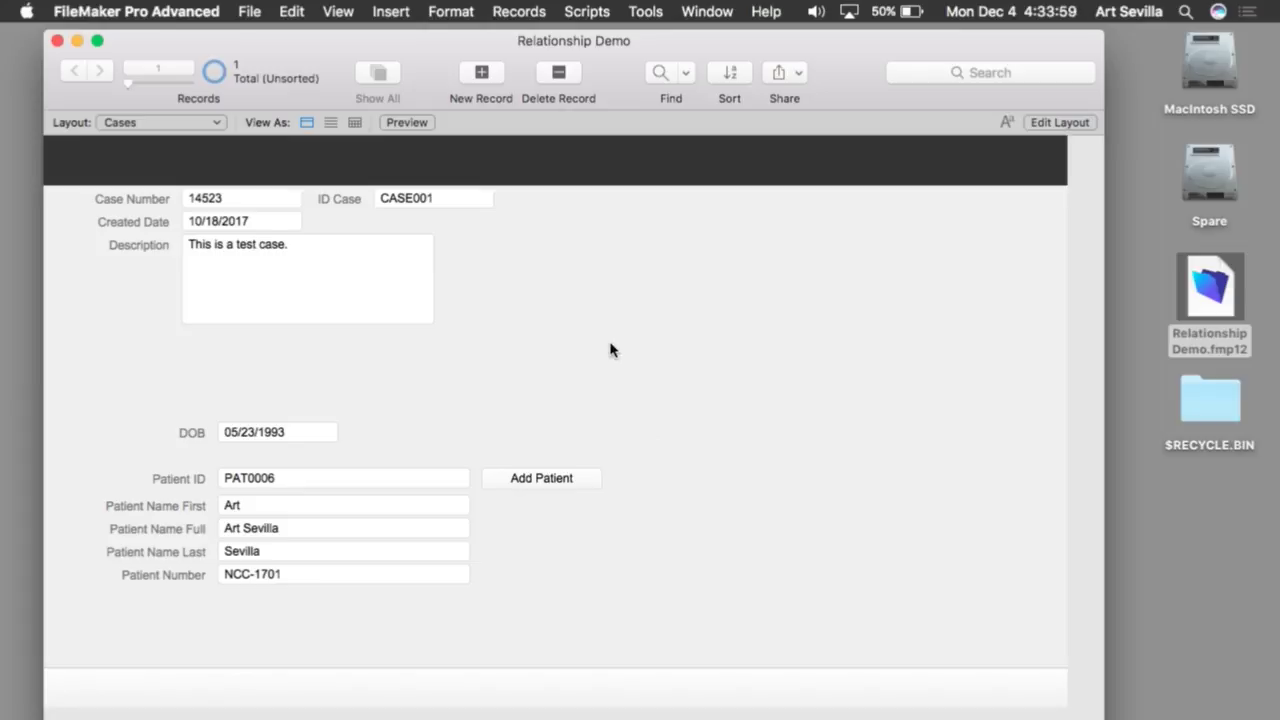
key("super+shift+d")
Step: View the relationships graph, then reopen the case's patient picker list
left_click(672, 67)
left_click(514, 482)
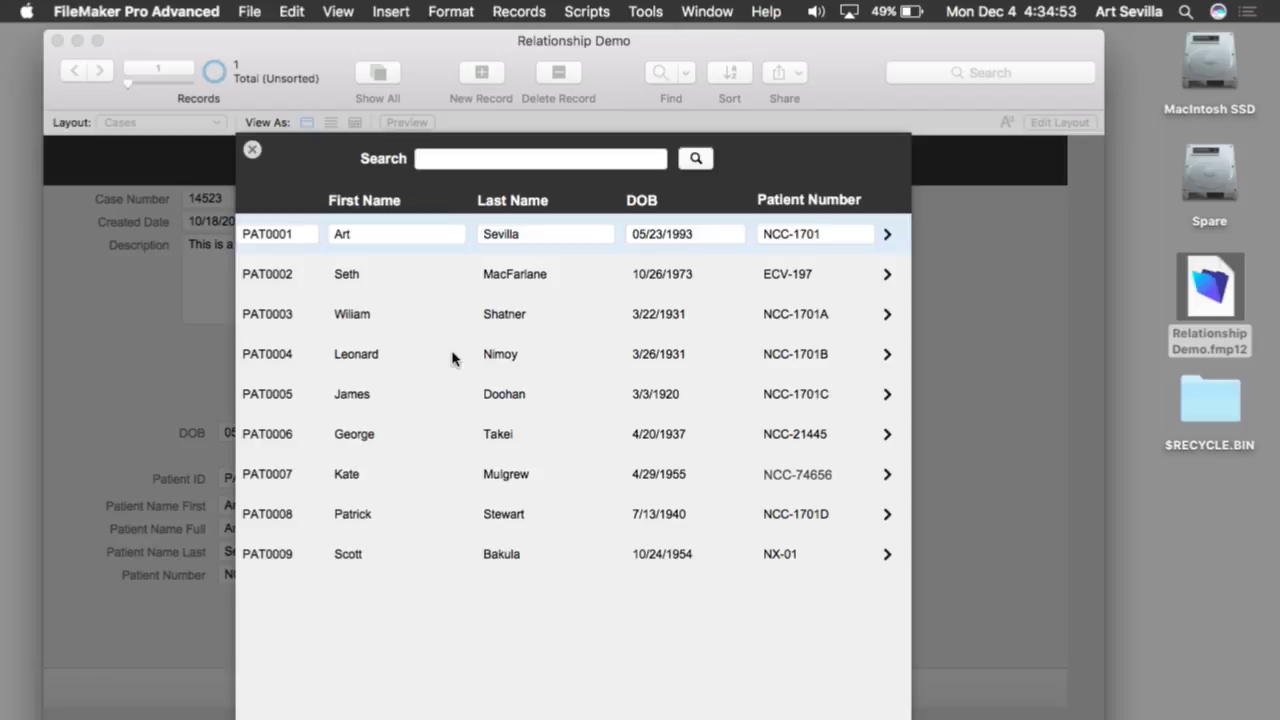
Step: Pick a patient, then check in Layout mode which table Name First comes from
left_click(426, 434)
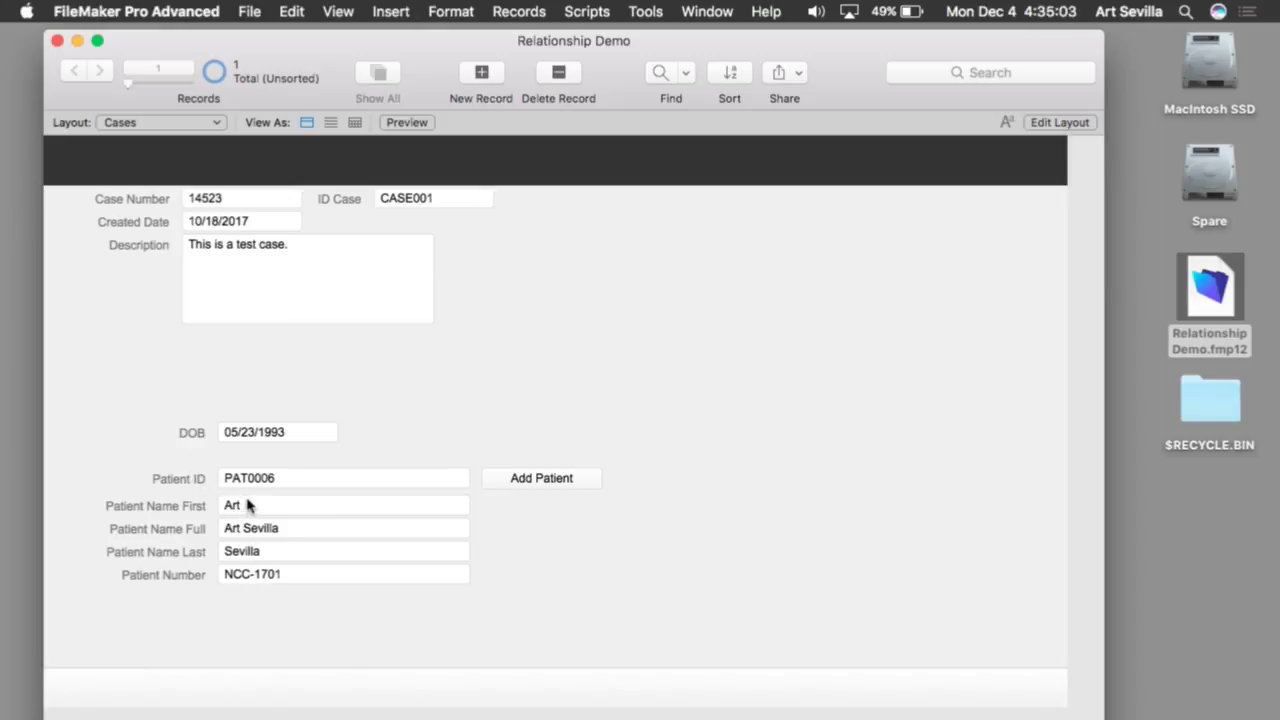
key("super+l")
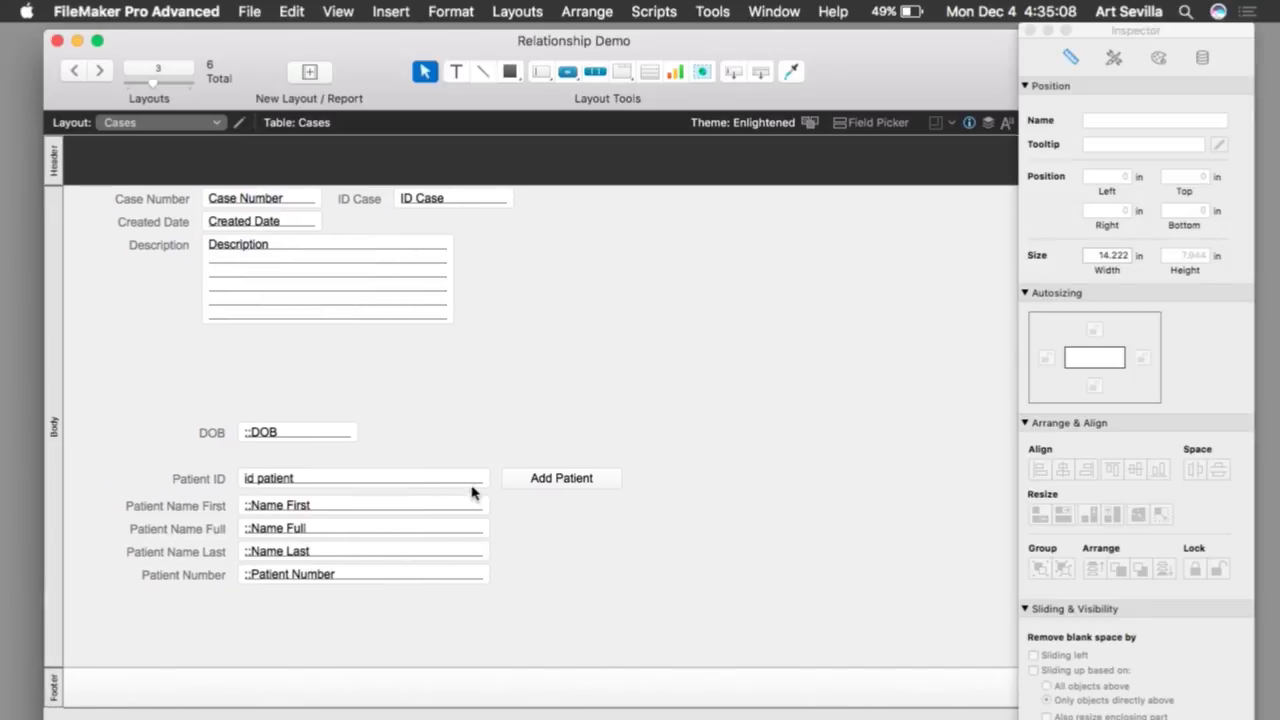
double_click(303, 513)
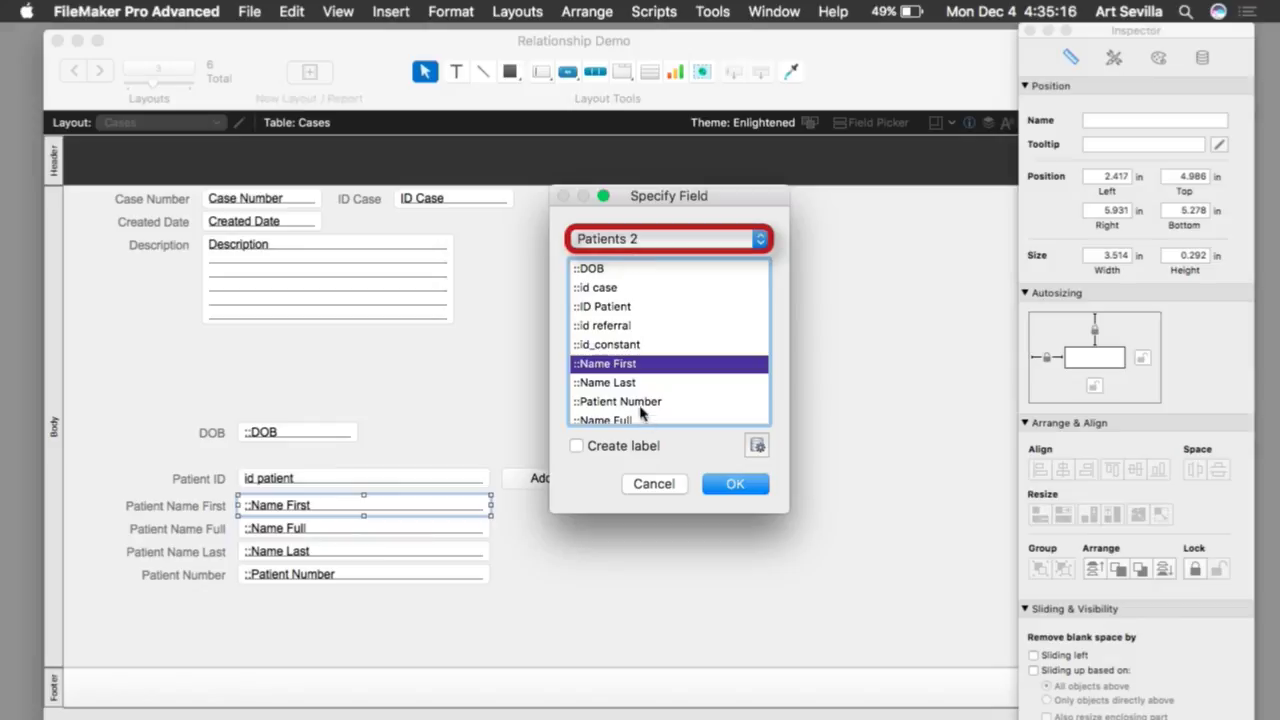
left_click(654, 484)
Step: Return to Browse mode and dismiss the reopened patient picker without choosing
key("super+b")
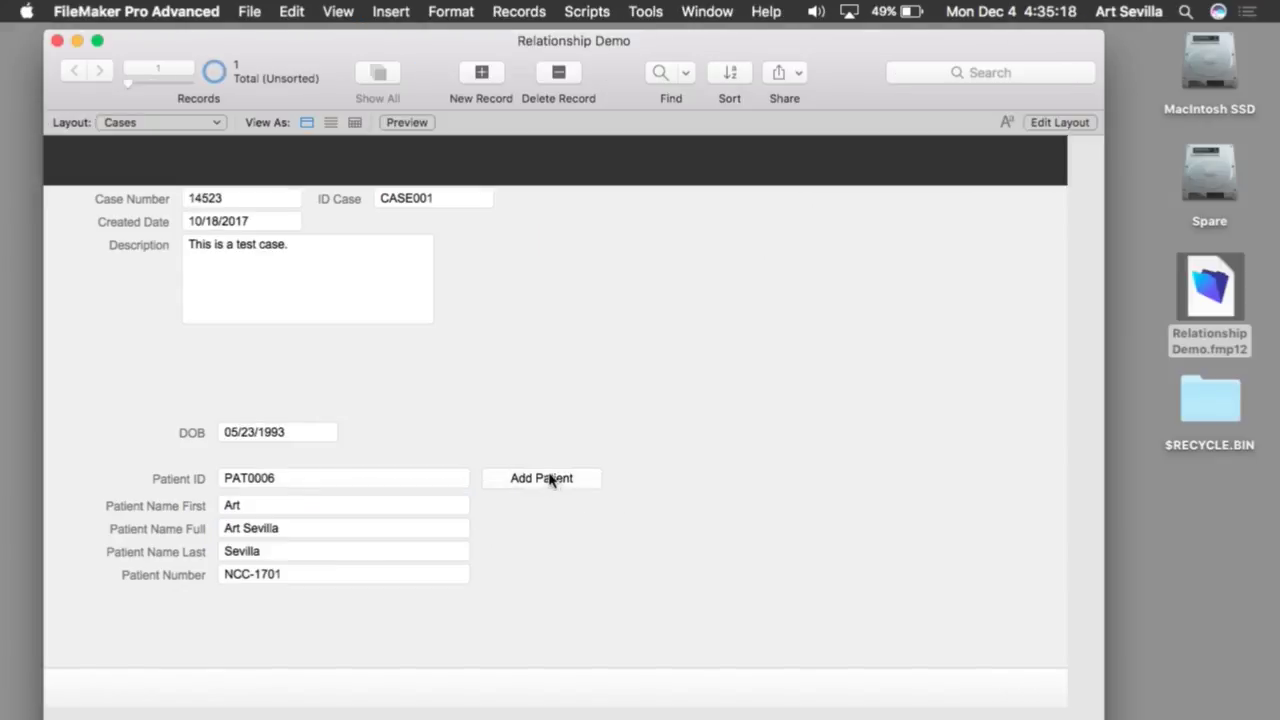
left_click(548, 478)
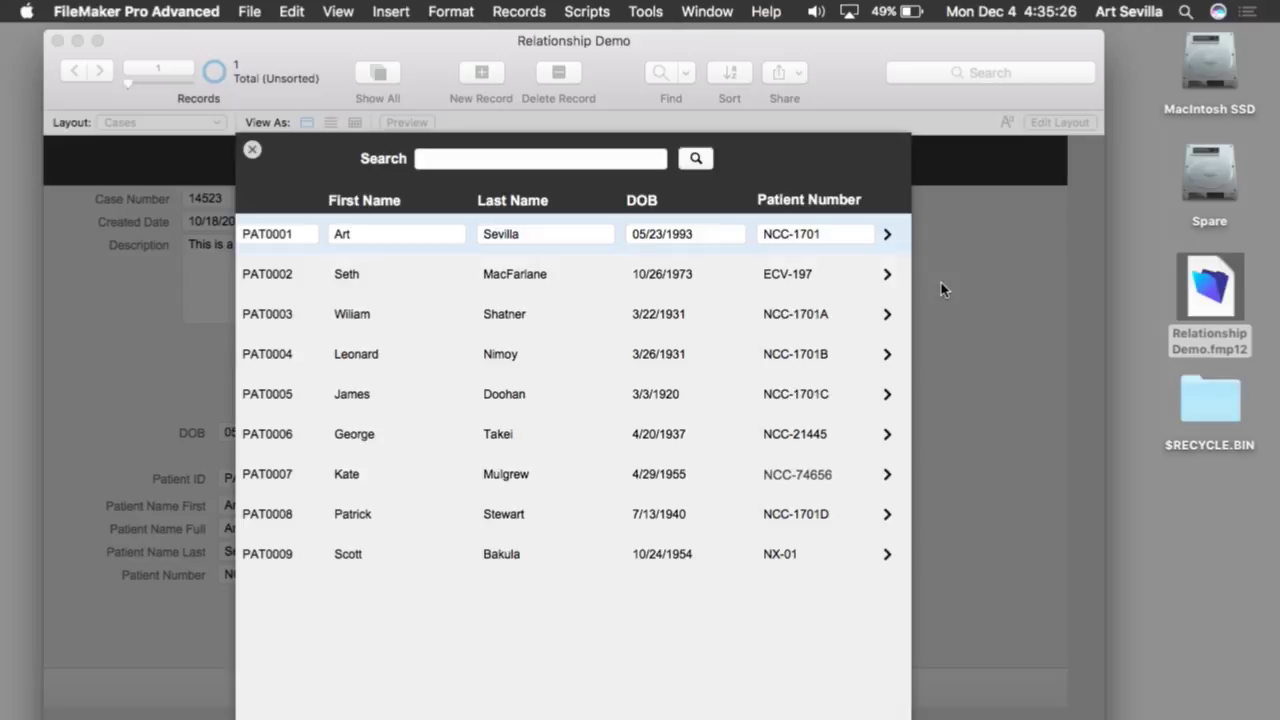
left_click(251, 150)
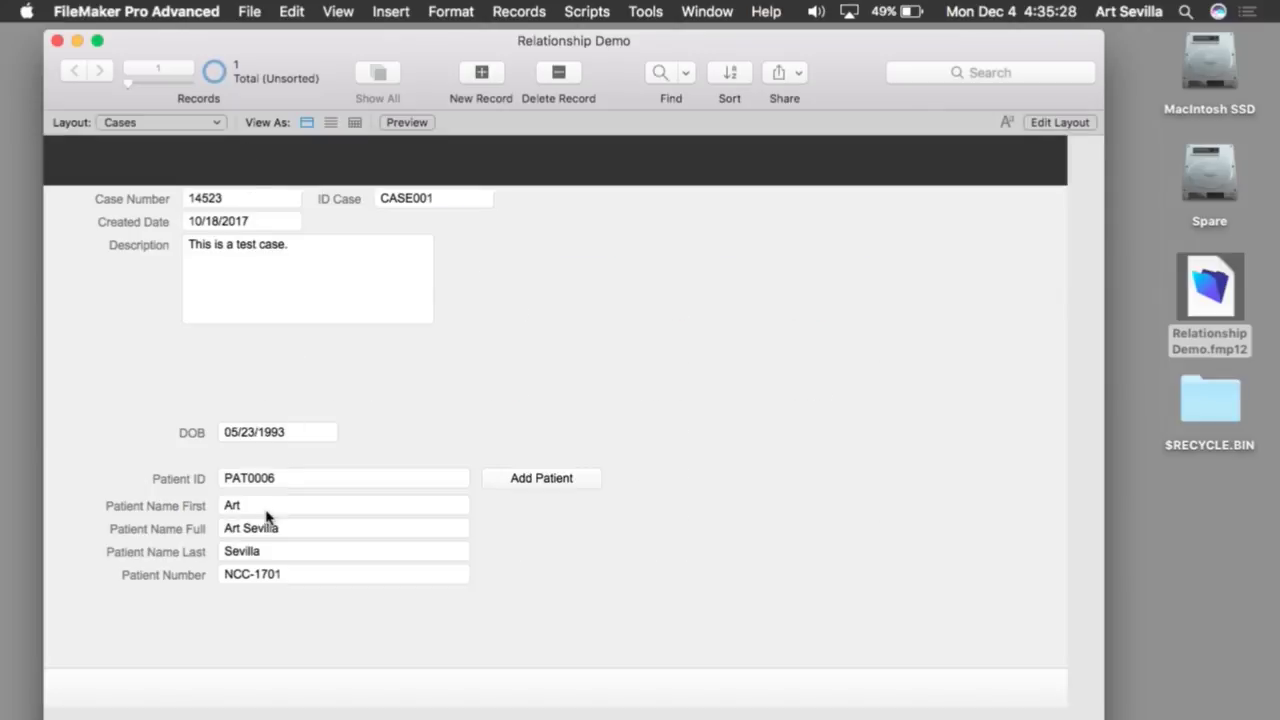
Step: Repoint Patient Name First to the Patients occurrence in Layout mode
key("super+l")
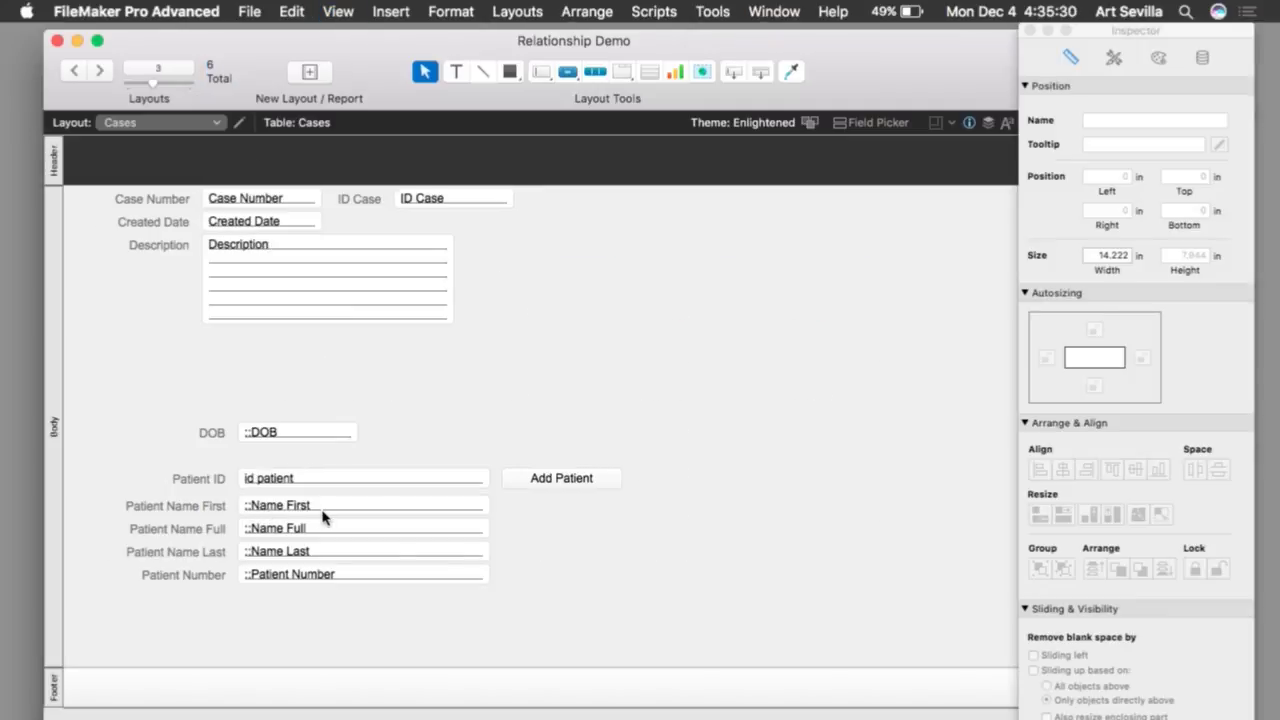
double_click(323, 516)
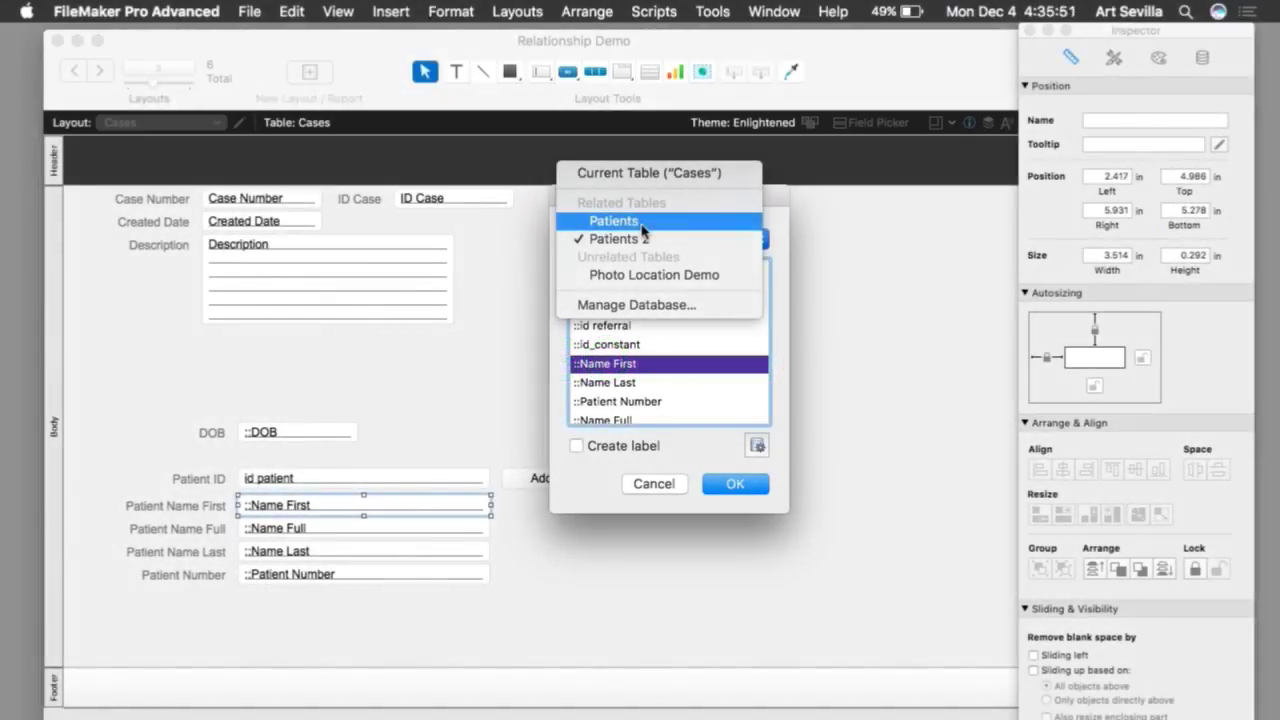
left_click(641, 222)
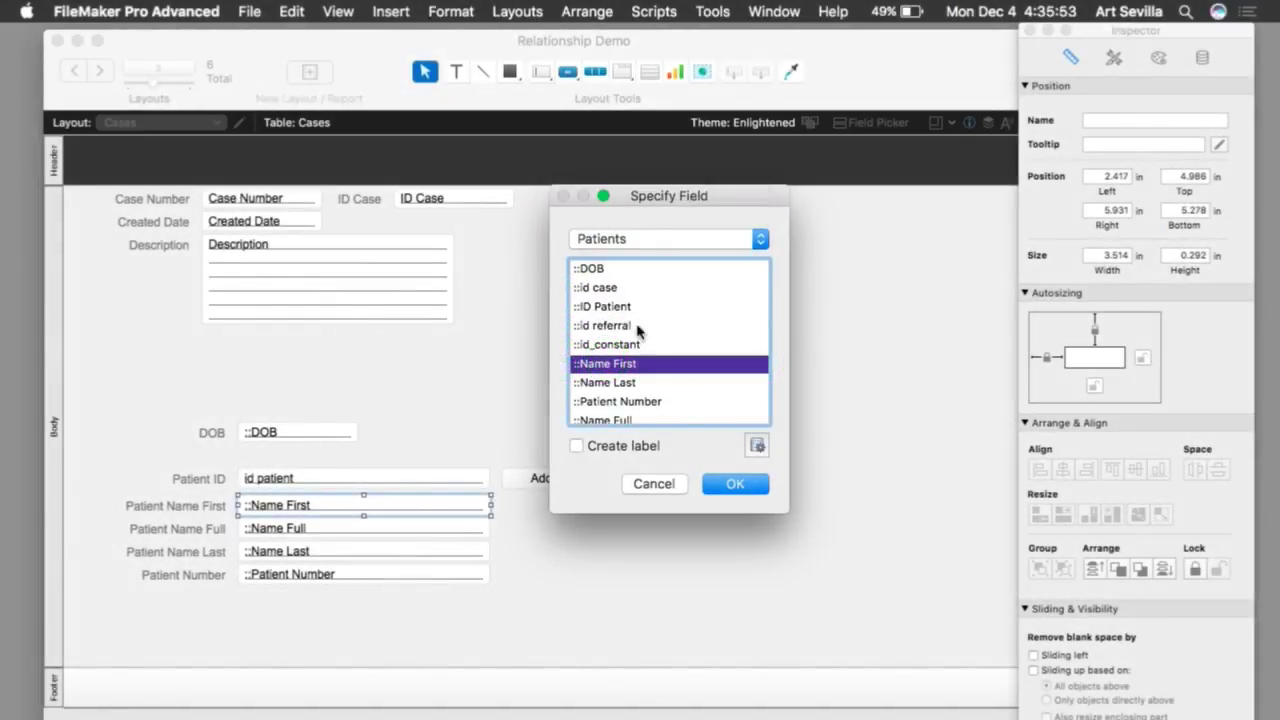
left_click(716, 490)
Step: Repoint Patient Name Full to the Patients occurrence
left_click(440, 528)
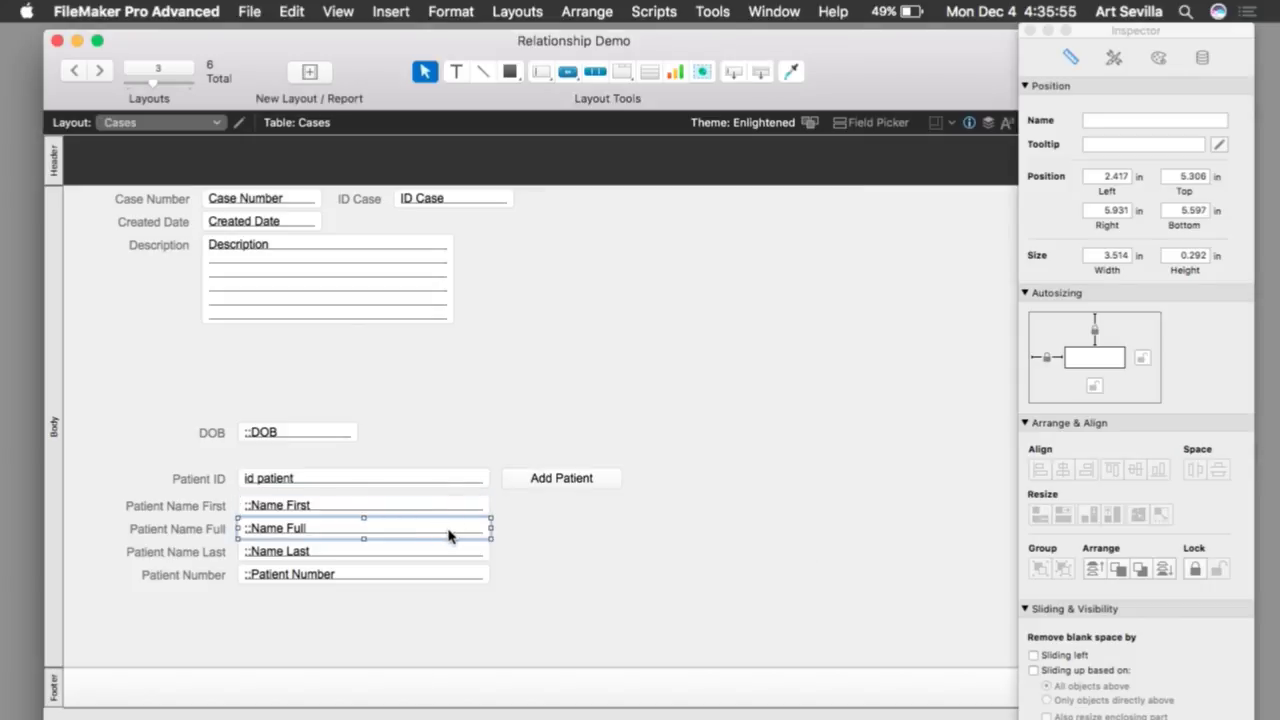
double_click(448, 536)
left_click(668, 238)
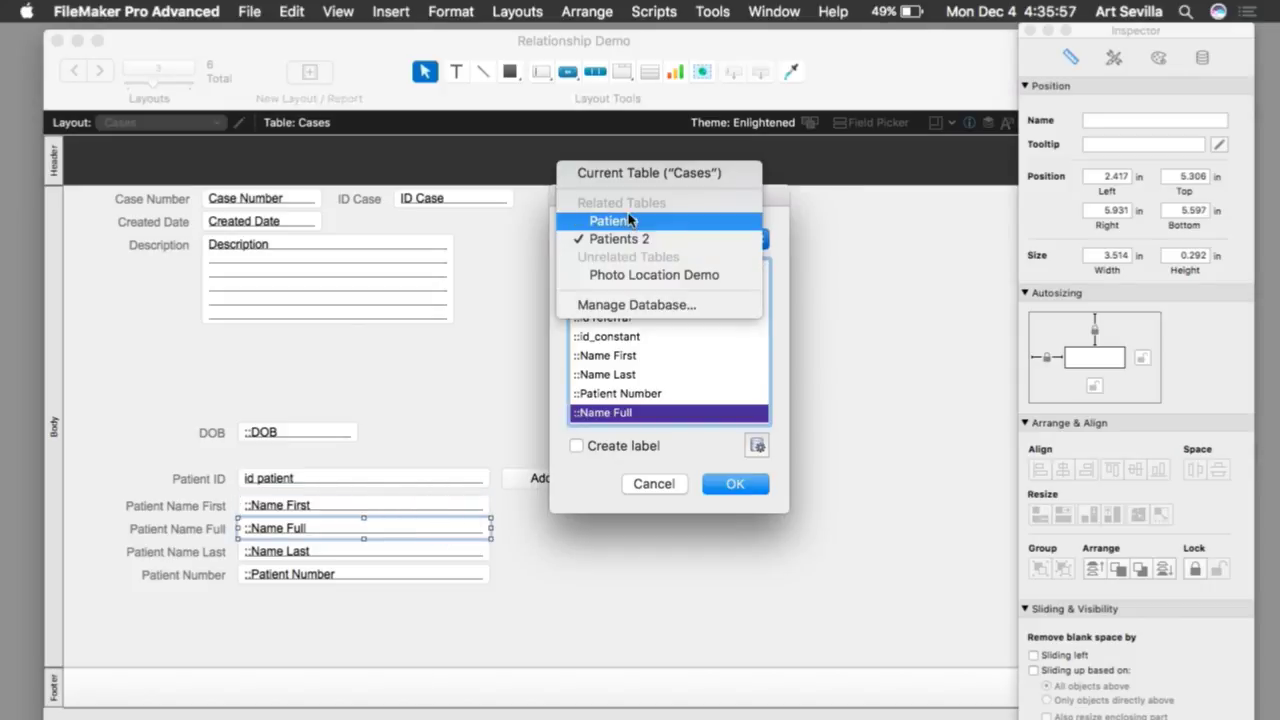
left_click(620, 220)
left_click(733, 483)
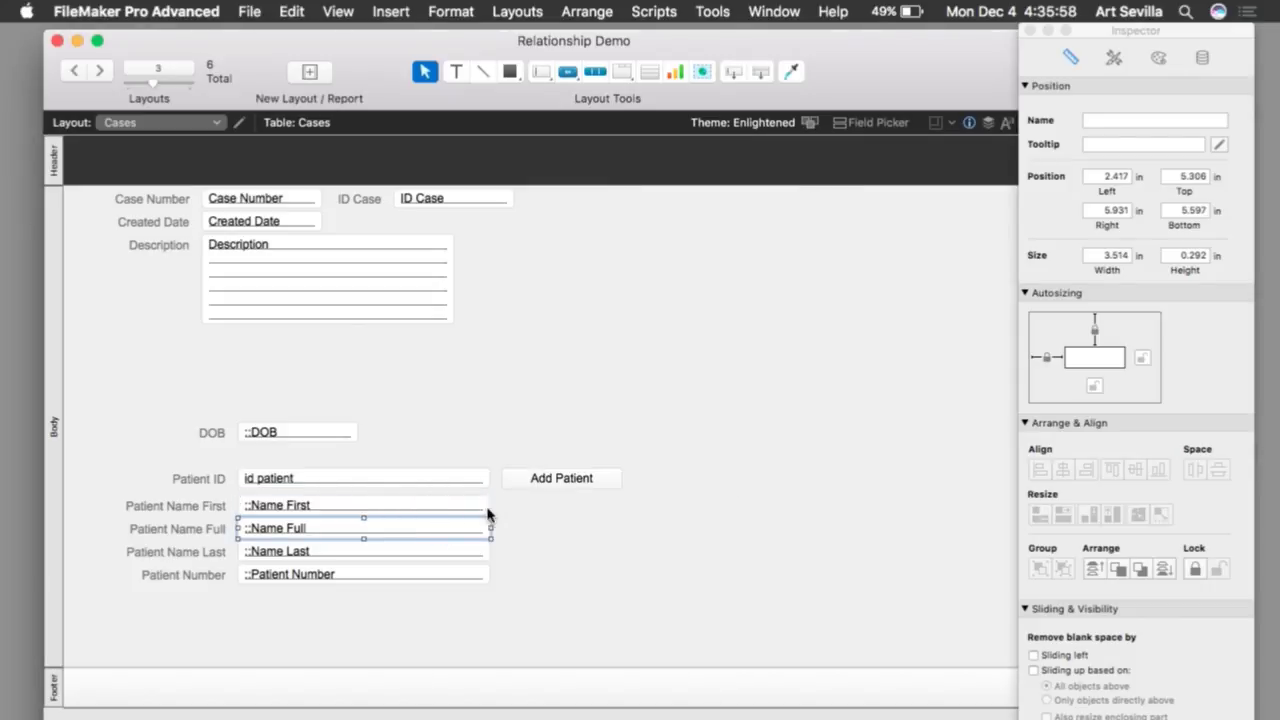
Step: Repoint Patient Name Last to Patients, then save the layout and return to Browse mode
left_click(438, 553)
double_click(451, 558)
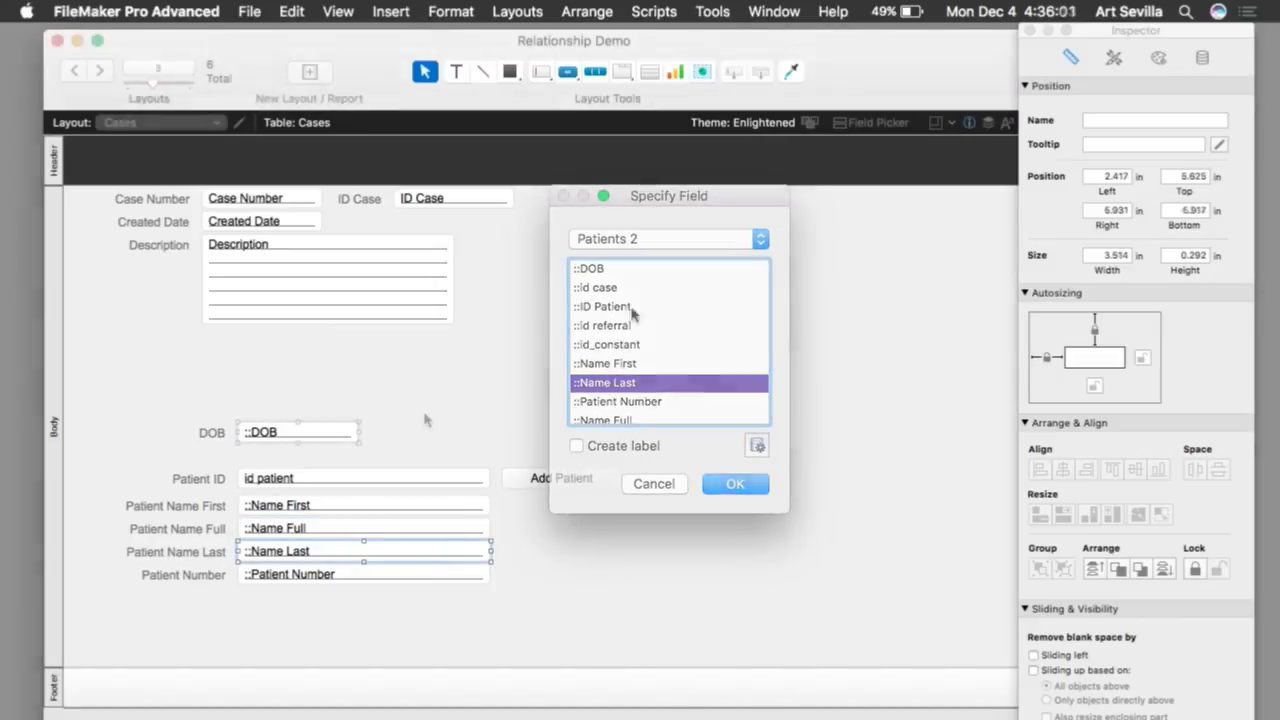
key("Return")
left_click(350, 432)
key("super+b")
key("Return")
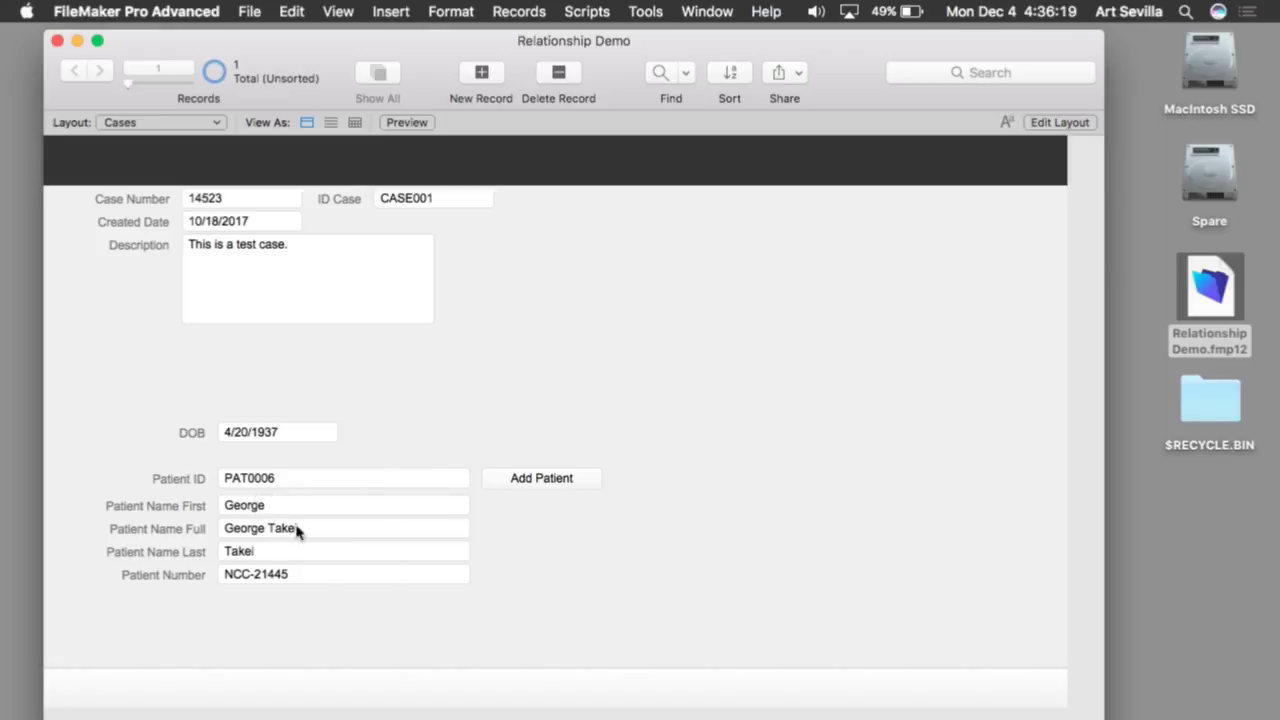
Step: Choose a different patient for the case from the picker
left_click(540, 480)
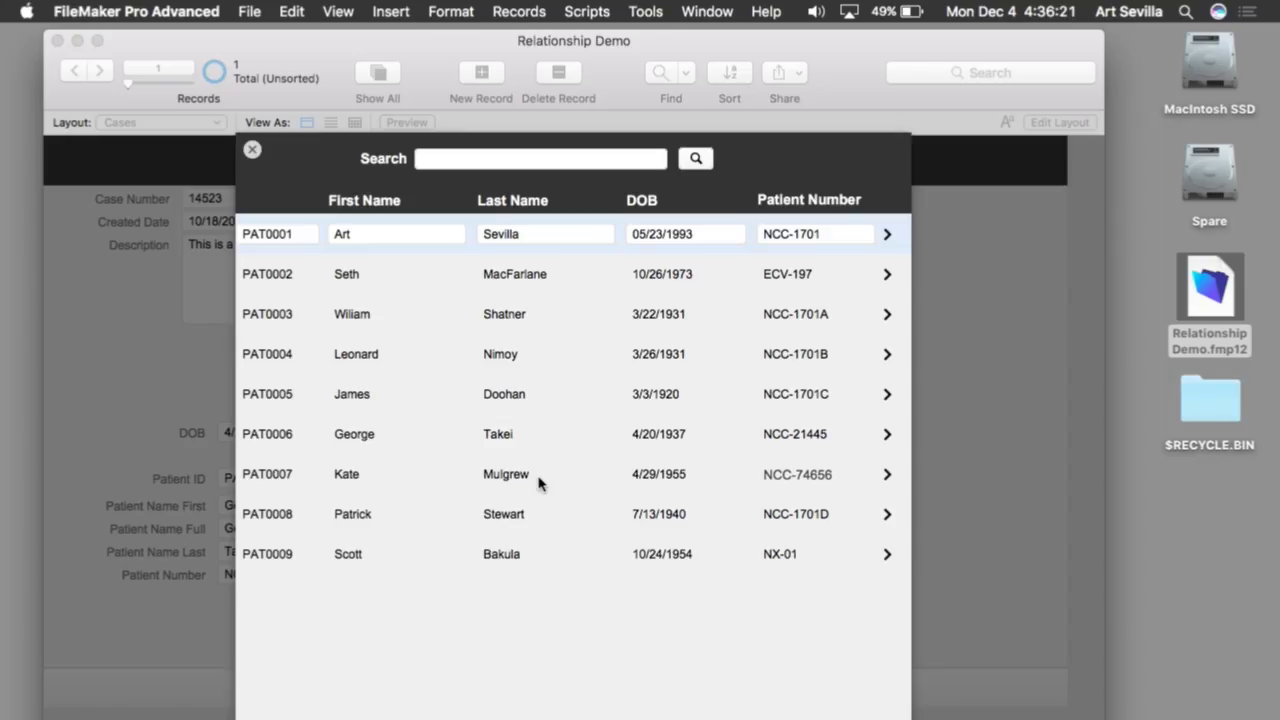
left_click(415, 278)
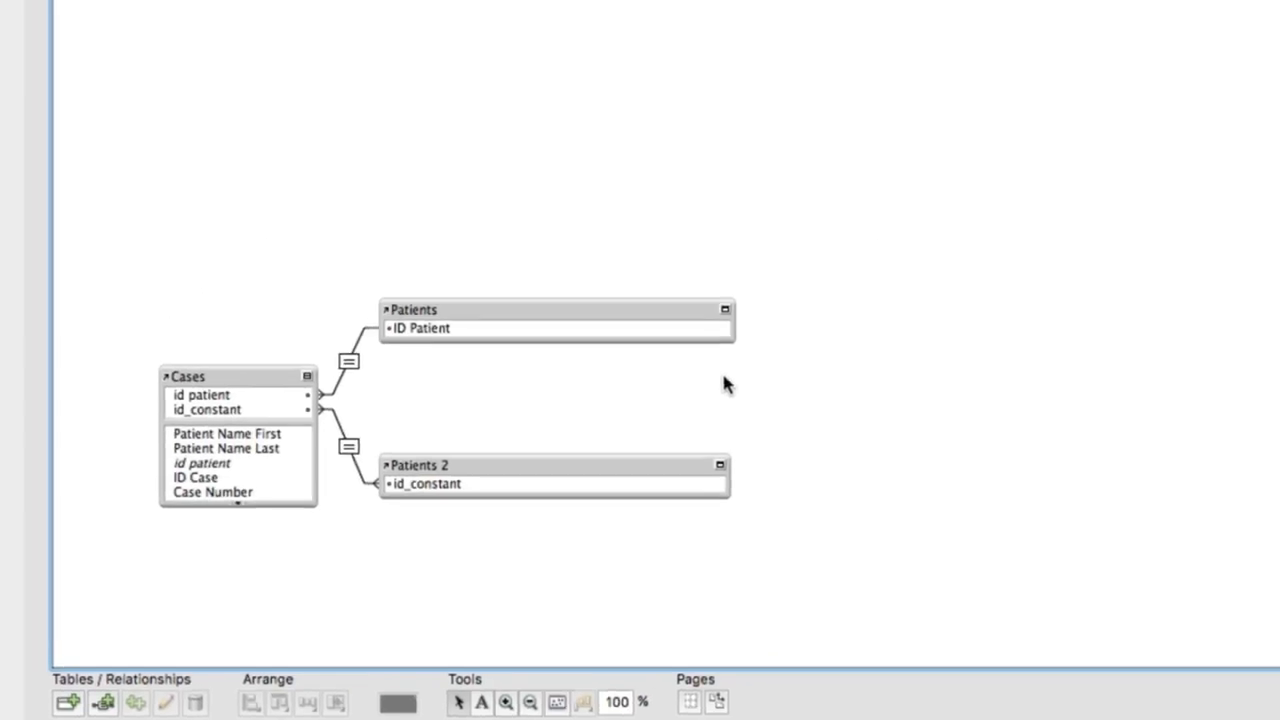
key("F11")
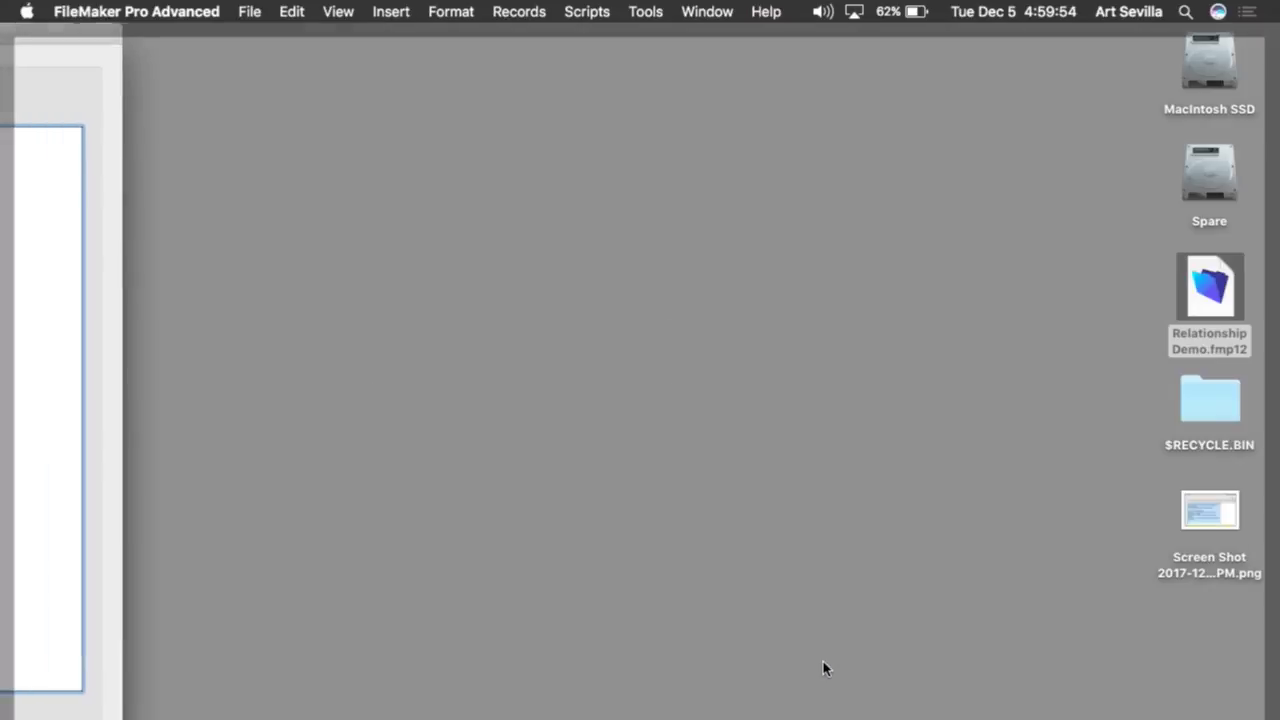
left_click(1195, 530)
double_click(1195, 530)
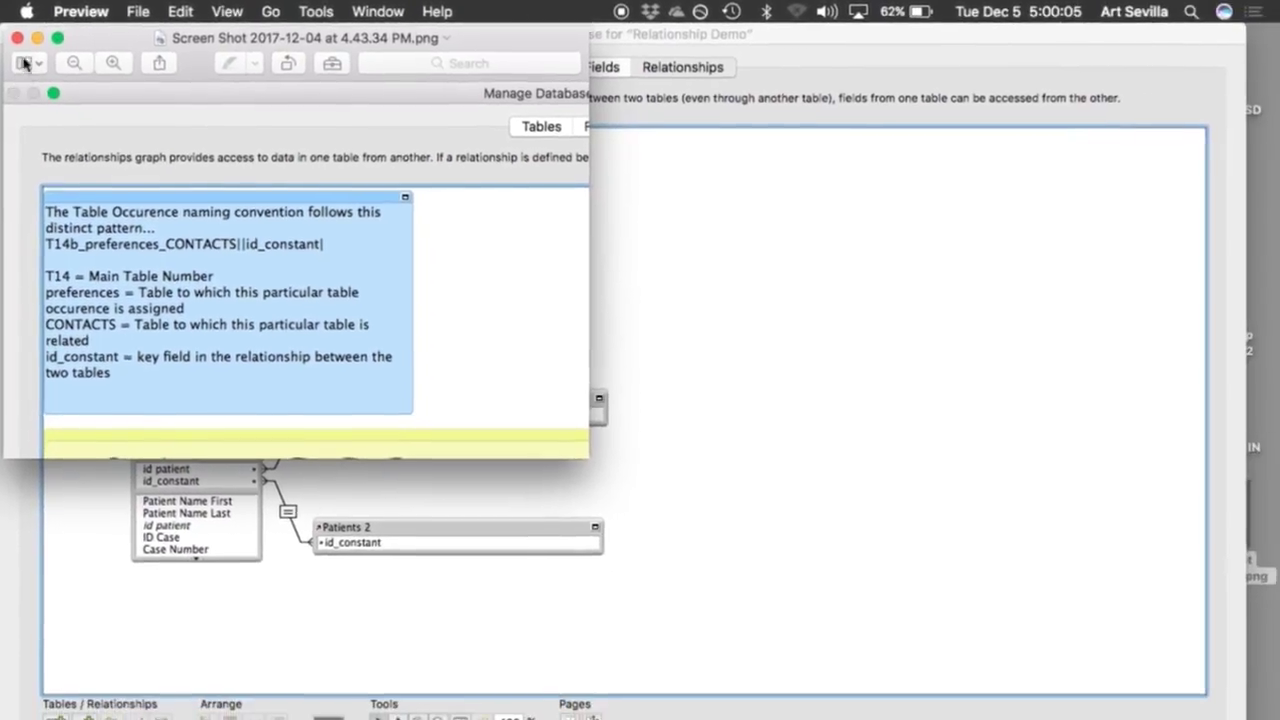
Step: Rename the Cases table occurrence to T01_Cases
left_click(17, 38)
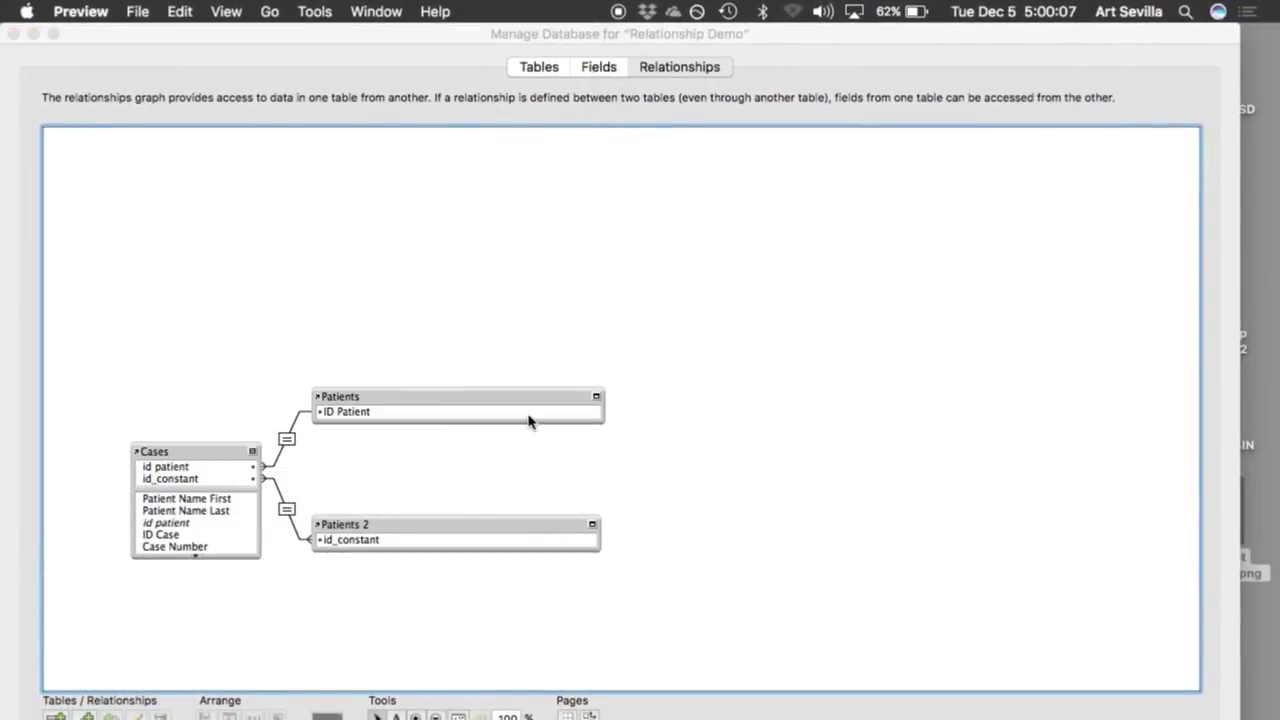
left_click(200, 460)
double_click(200, 460)
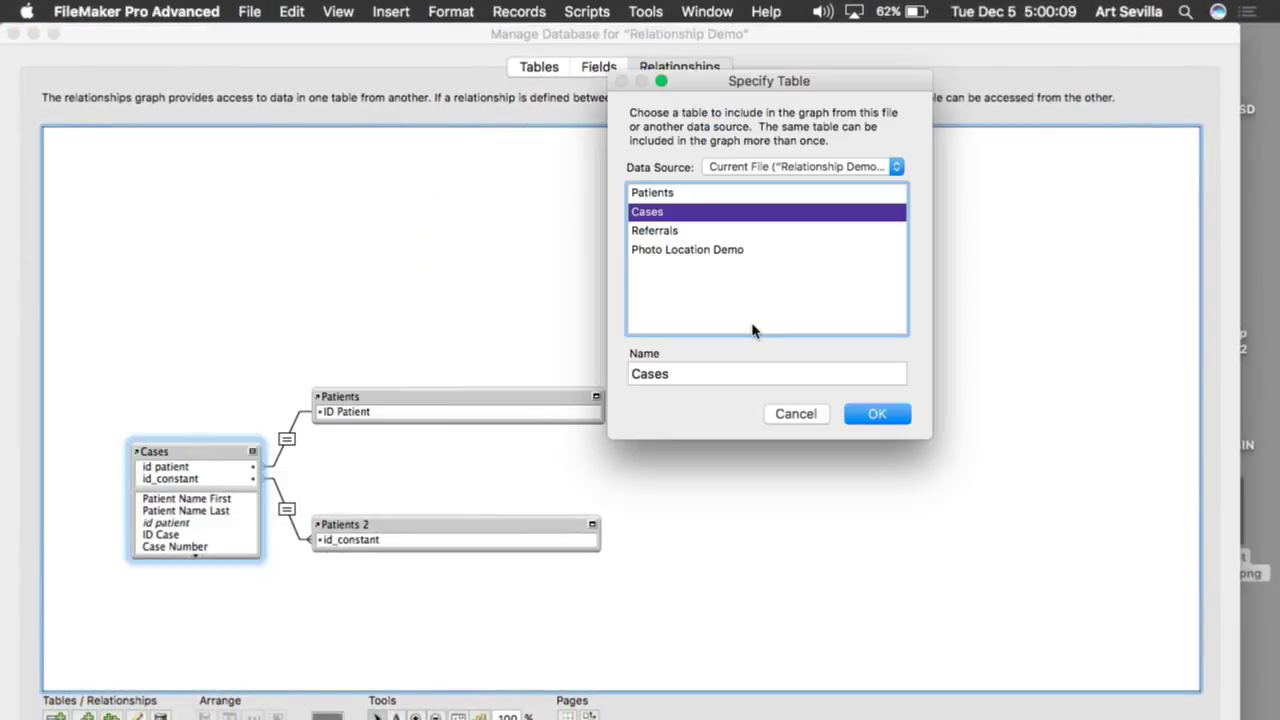
left_click(664, 368)
key("Up")
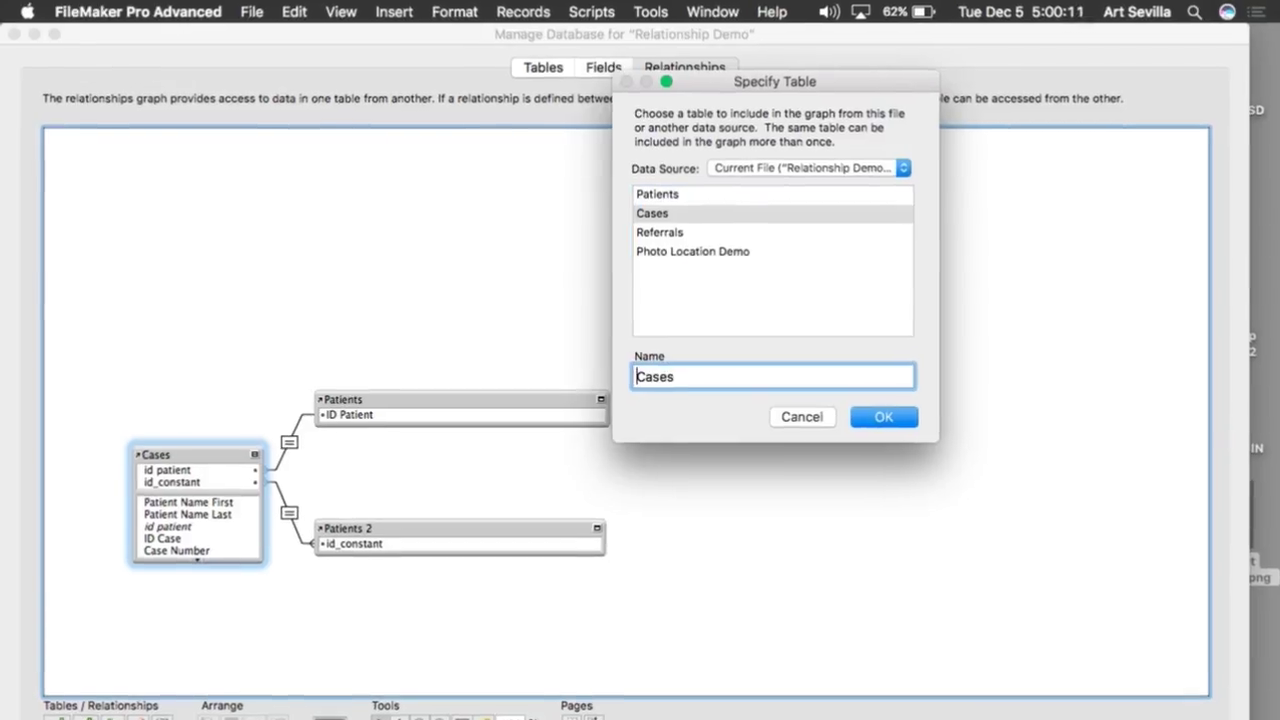
type("T")
type("01")
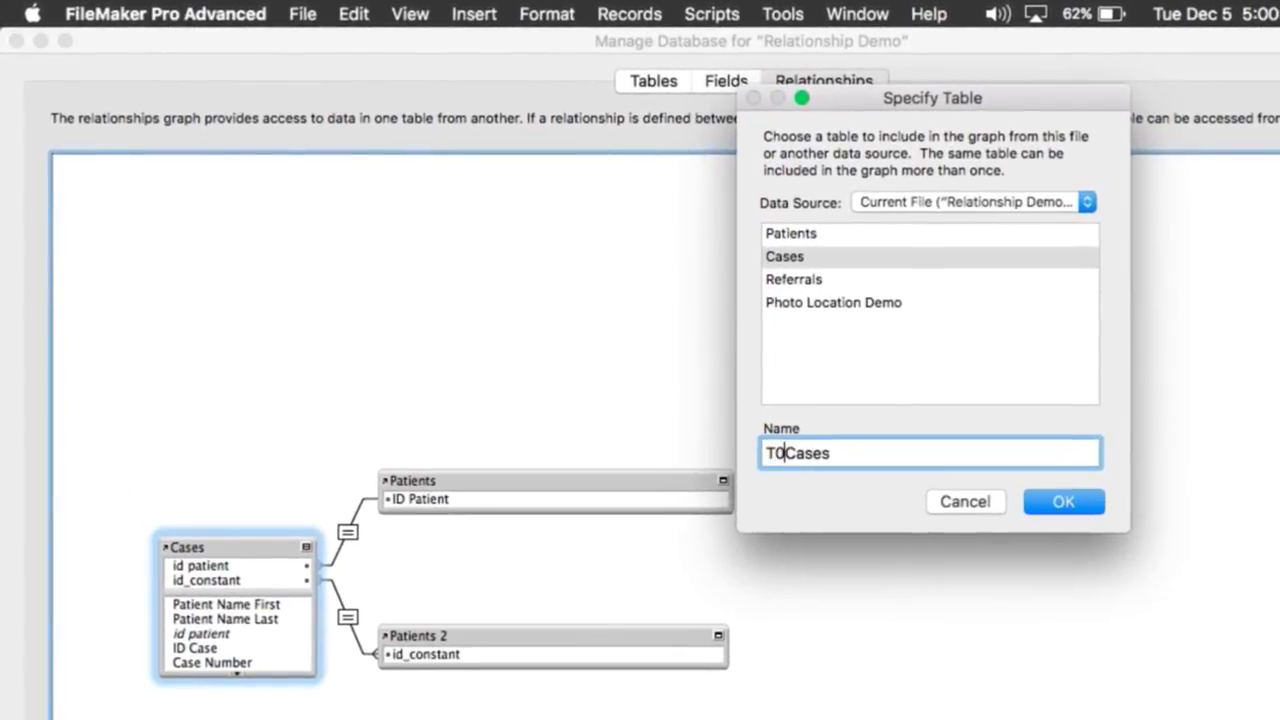
type("_")
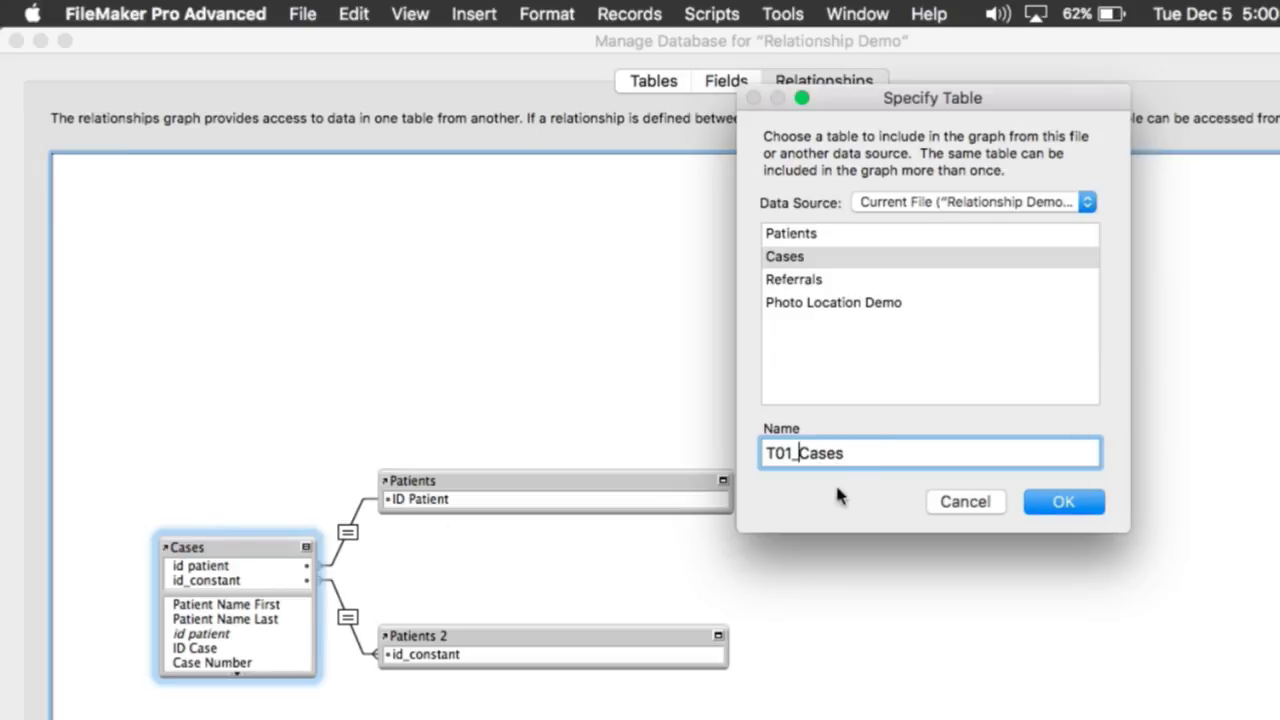
left_click(1060, 501)
Step: Rename the Patients occurrence to T01a_Cases_PATIENTS||ID_Patient||
double_click(600, 486)
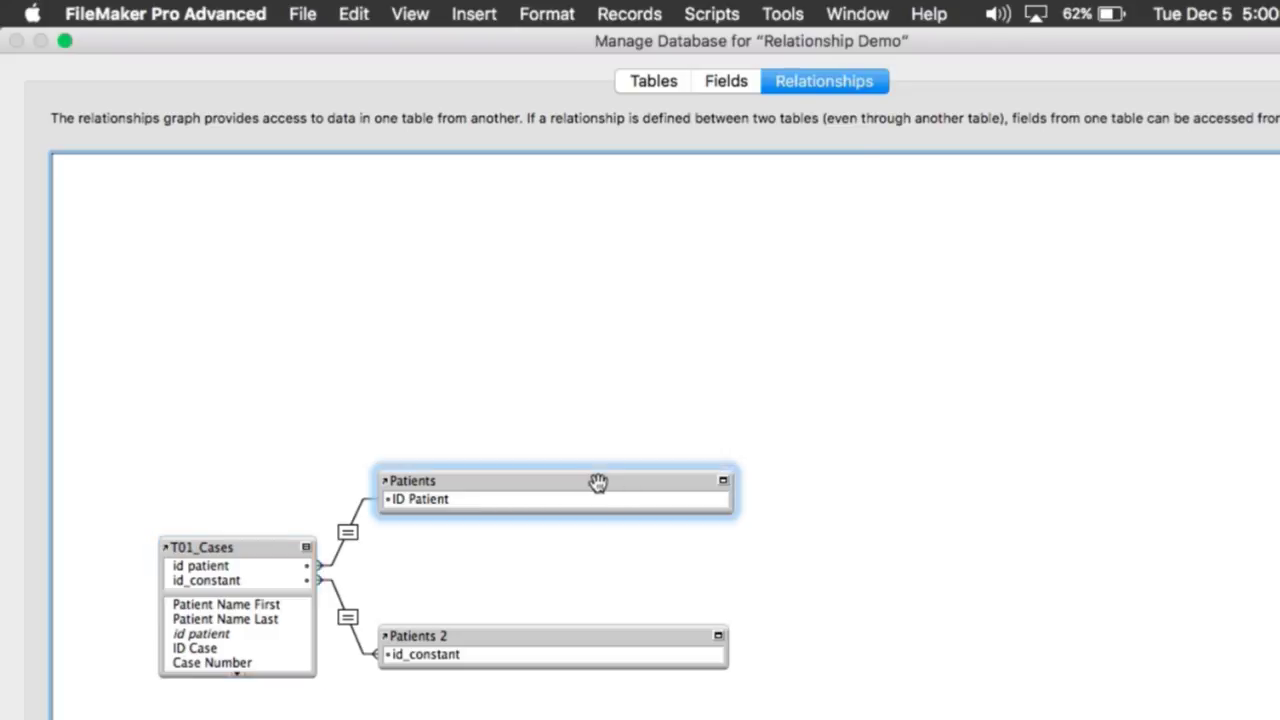
left_click(765, 453)
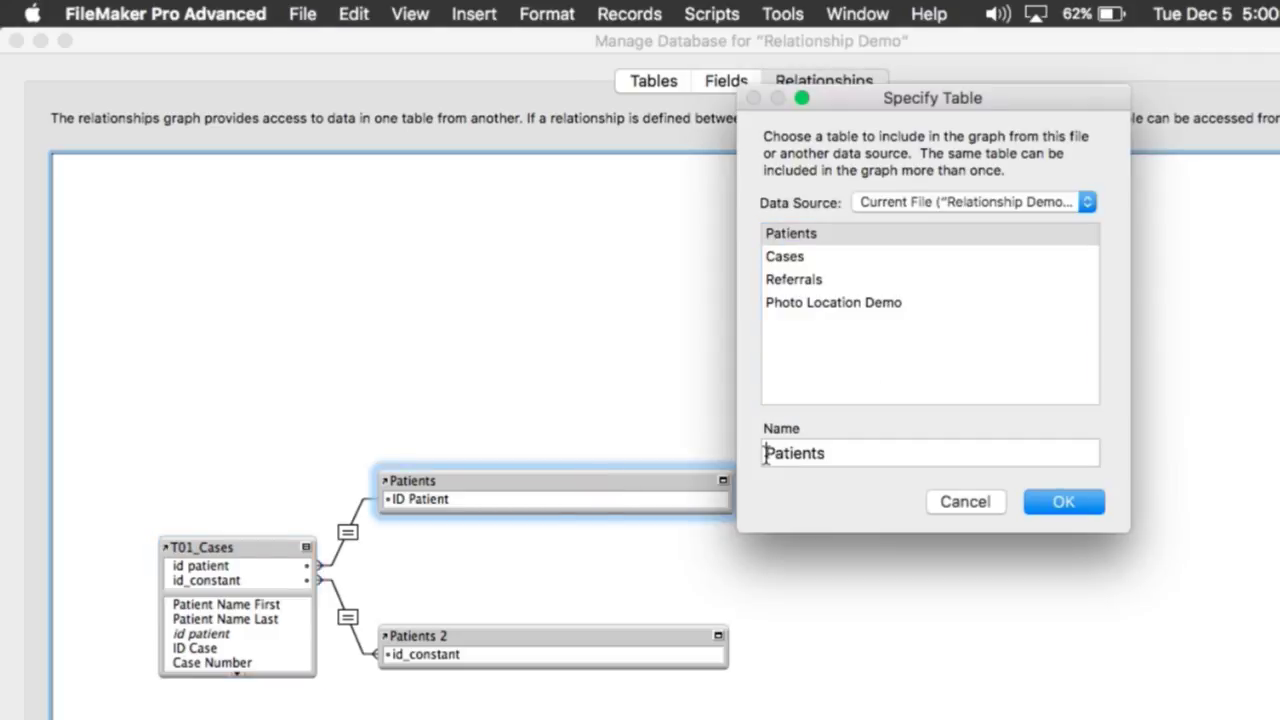
type("T01")
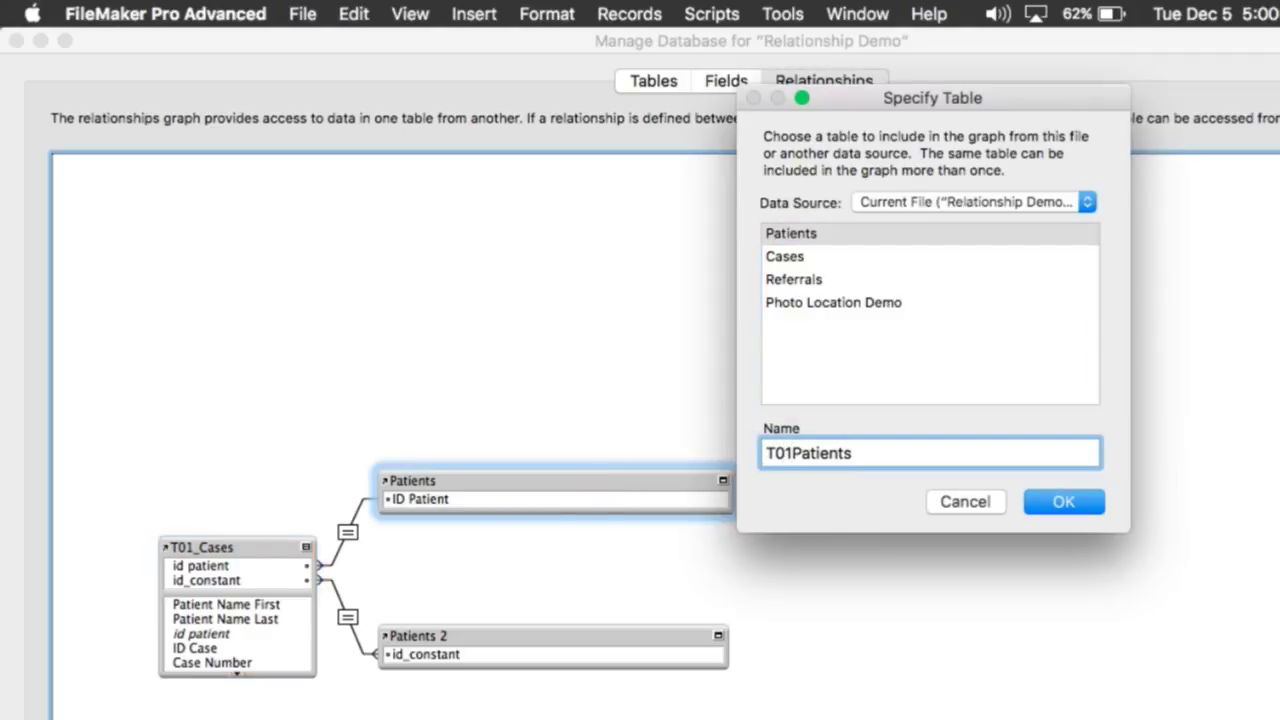
type("a_")
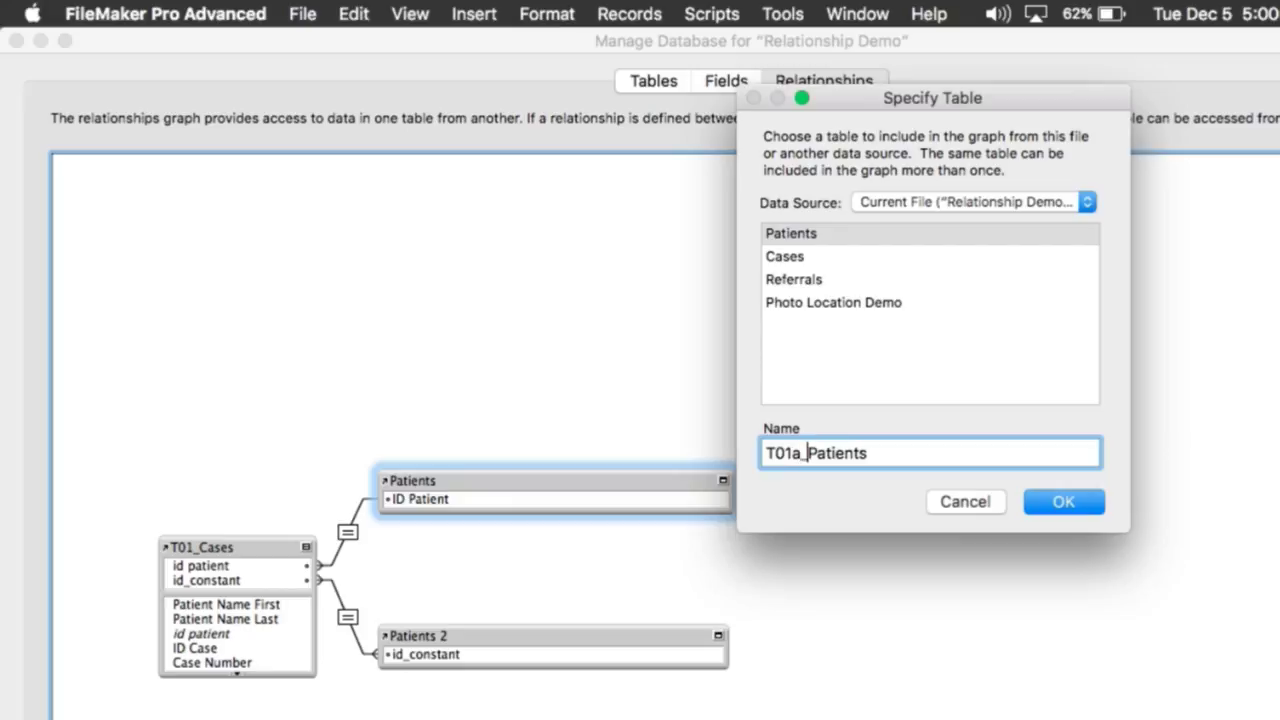
type("Cases_")
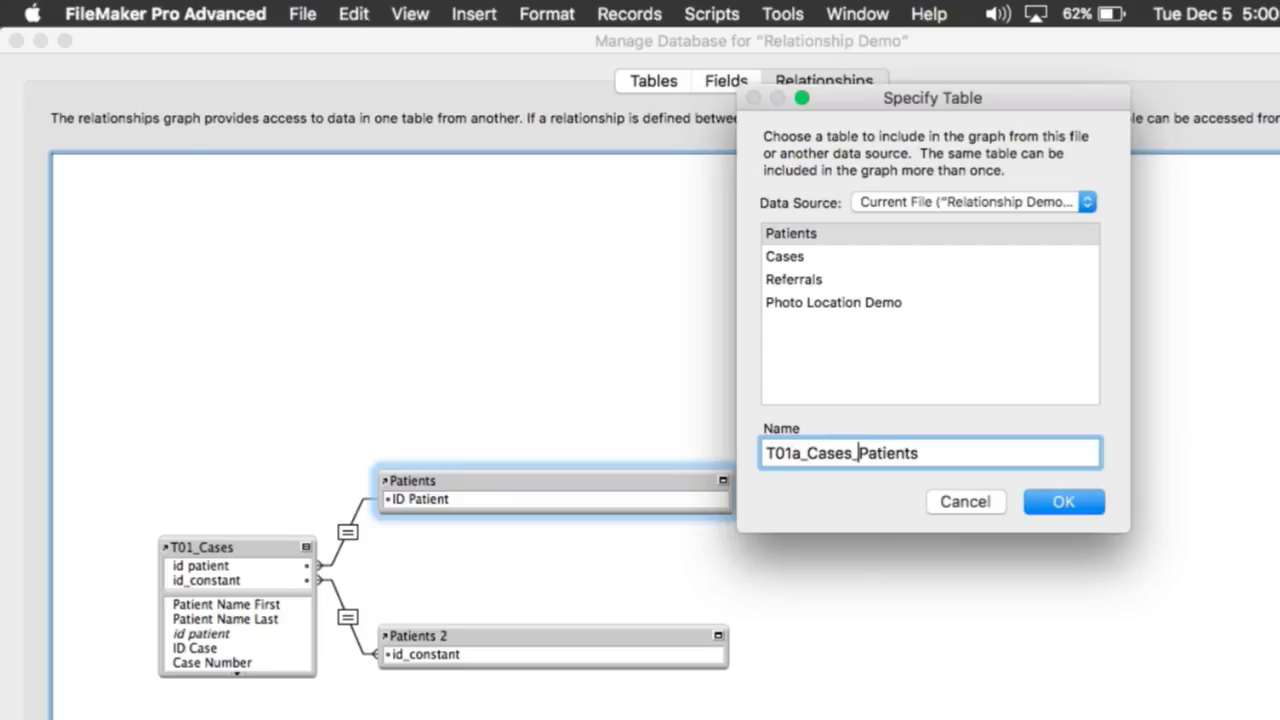
key("shift+End")
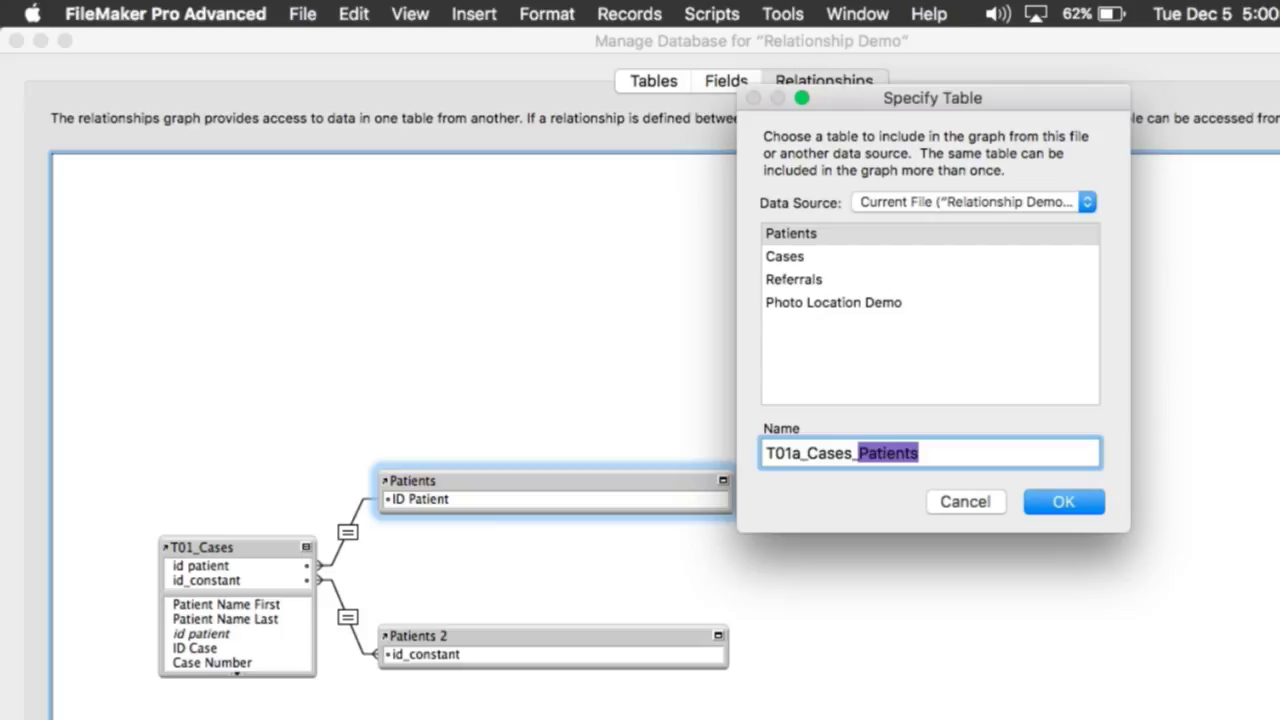
type("PATIENTS||ID")
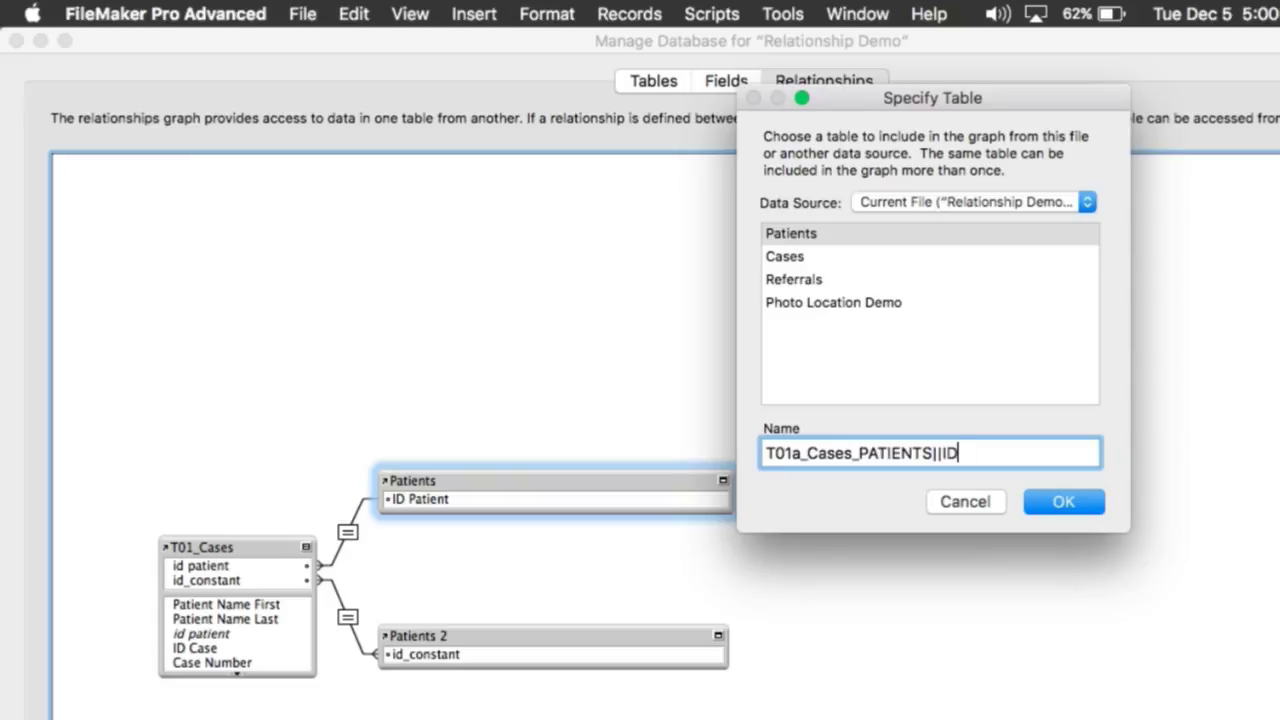
type("_Patient||")
left_click(1040, 496)
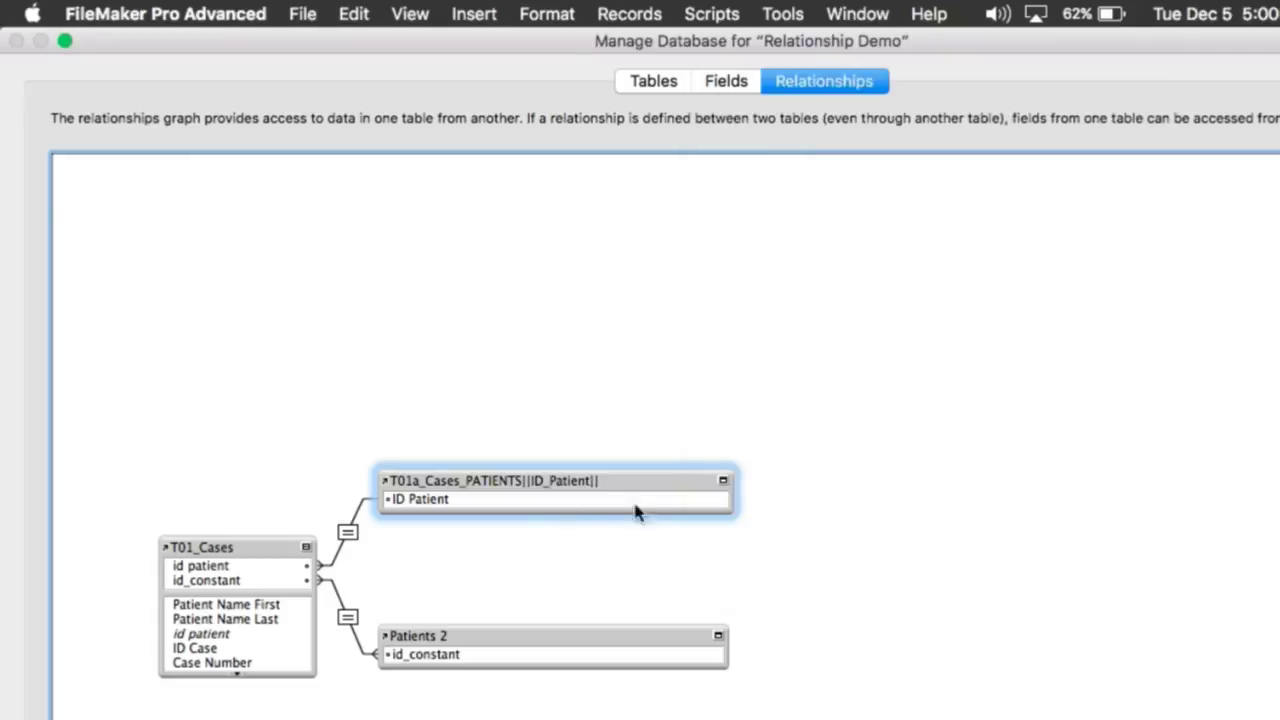
Step: Rename Patients 2 to 'T01b_Cases_PATIENTS||id_constant|| ALL RECORDS' and close Manage Database with OK
double_click(490, 642)
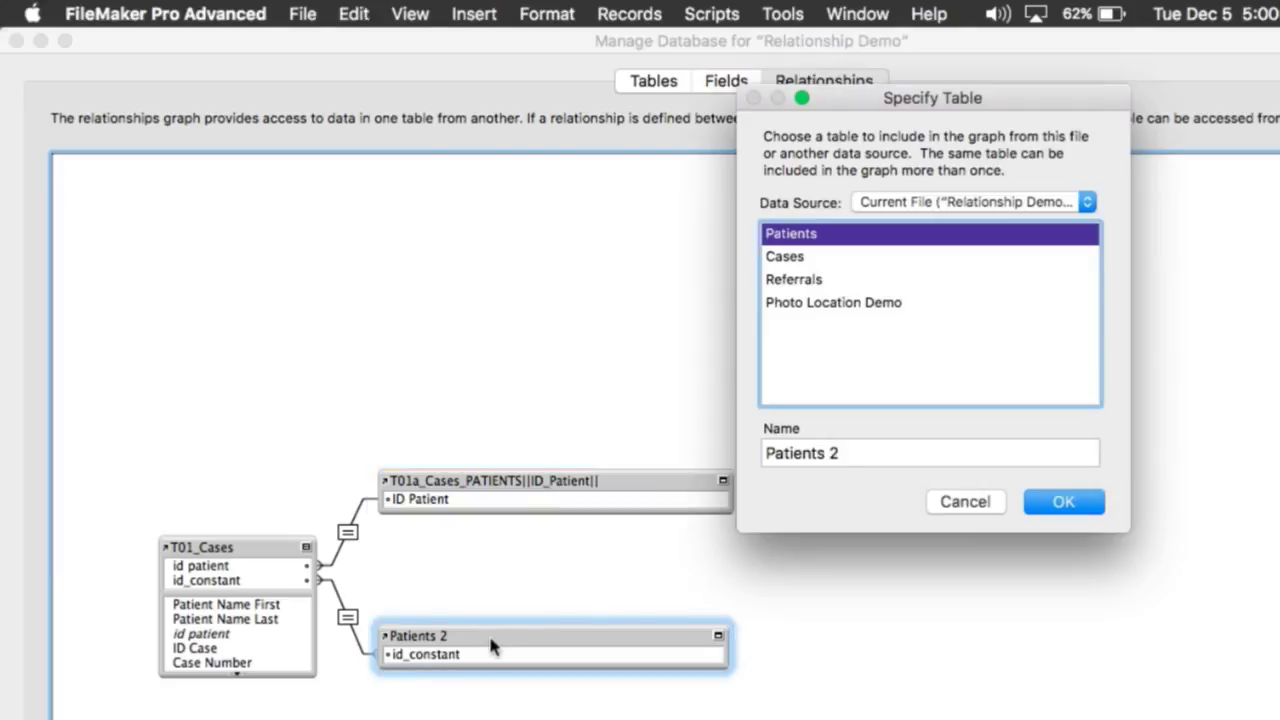
triple_click(860, 455)
type("T01")
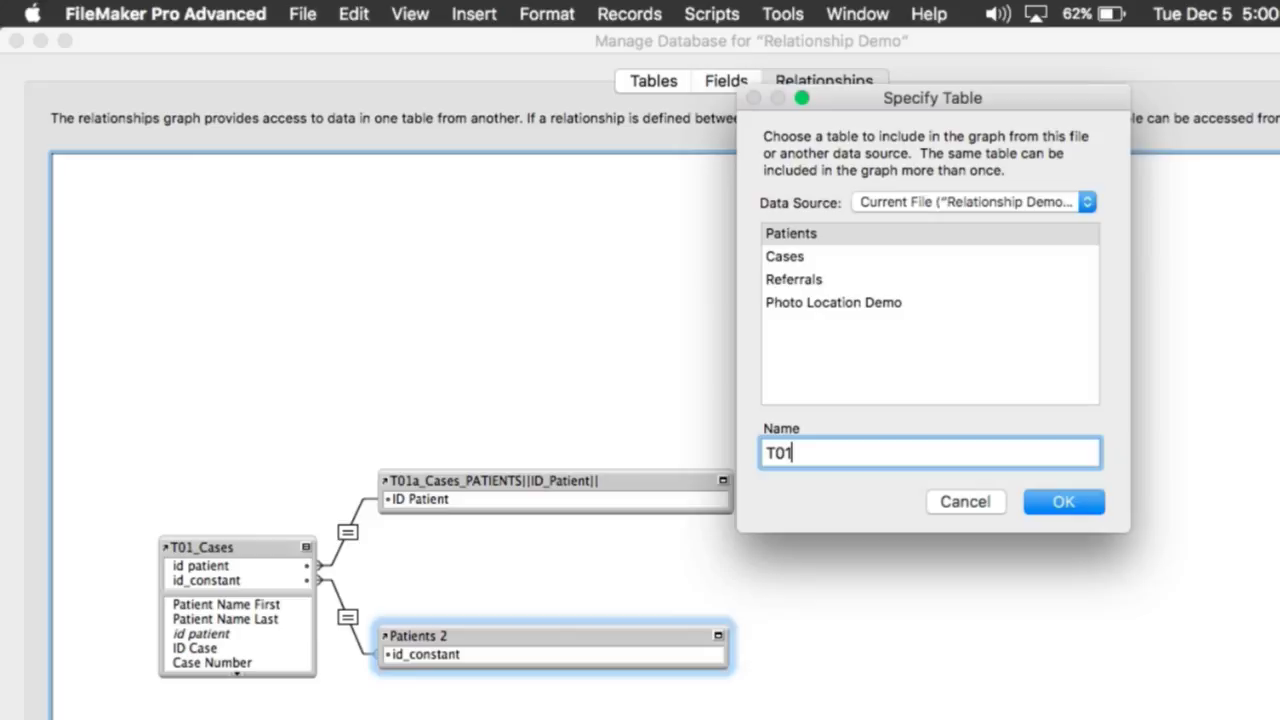
type("b_Cases_PATIENTS||")
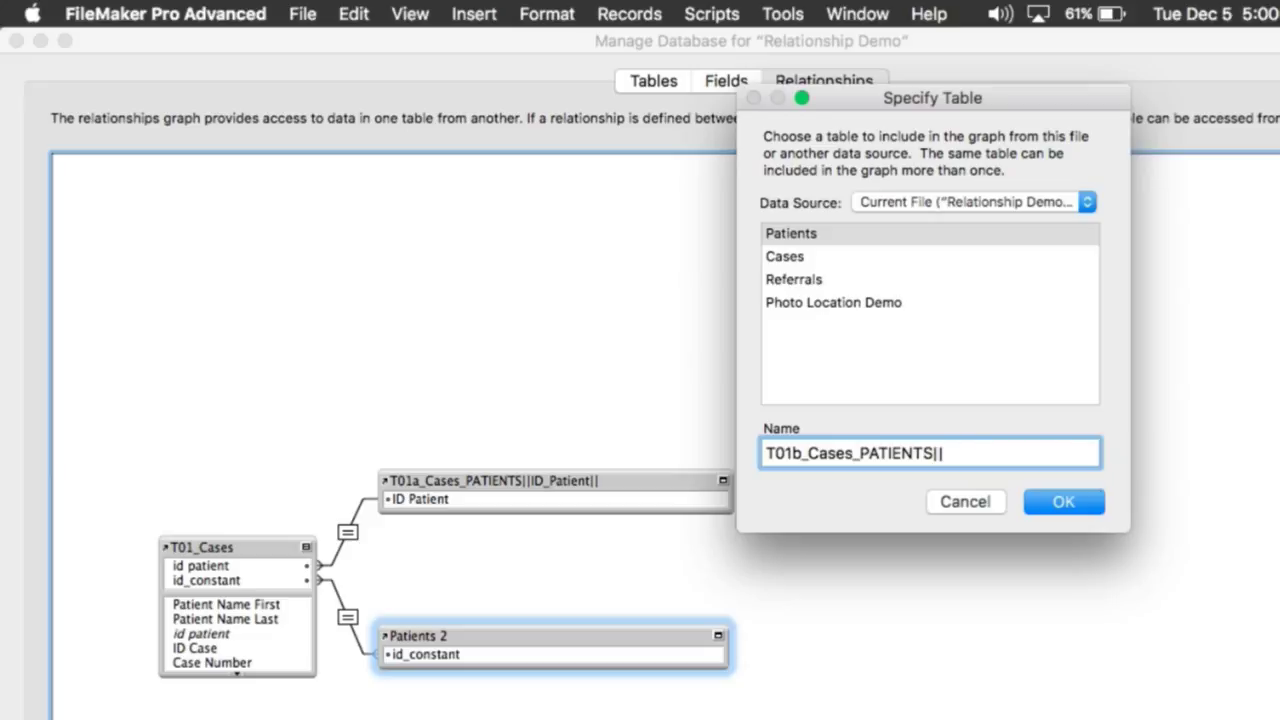
type("id_constant||")
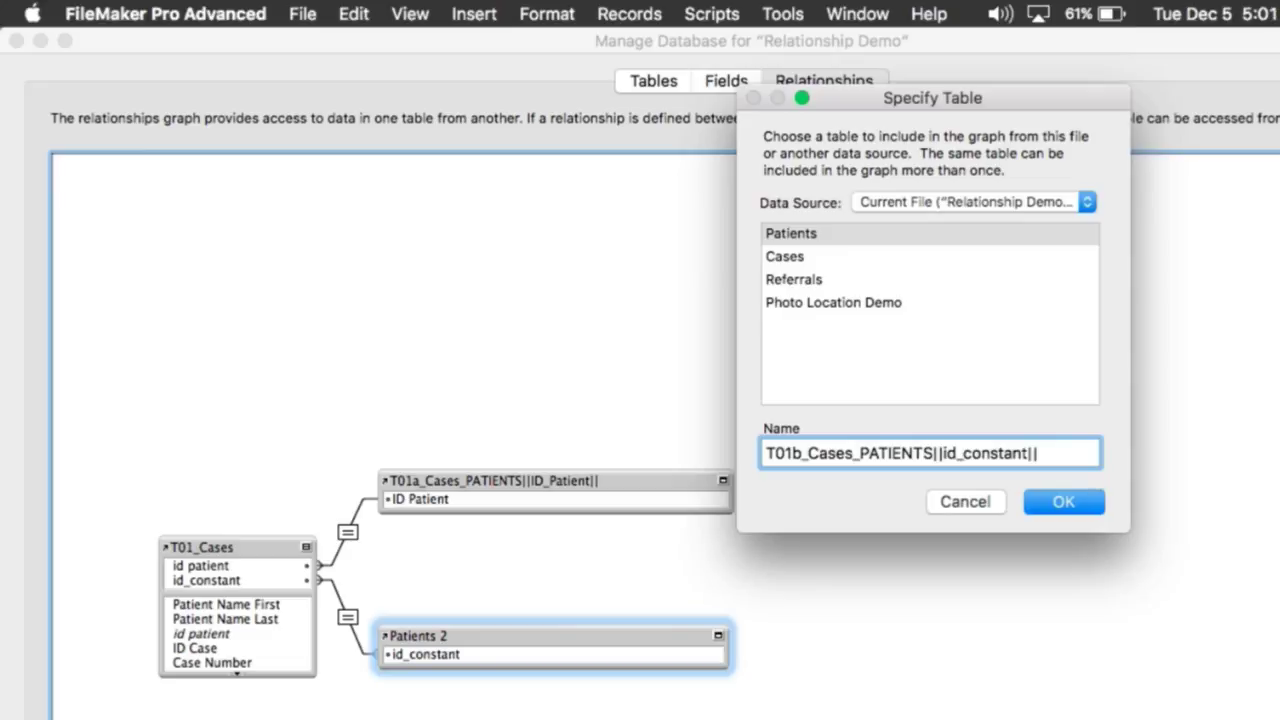
type("ALL RECORDS")
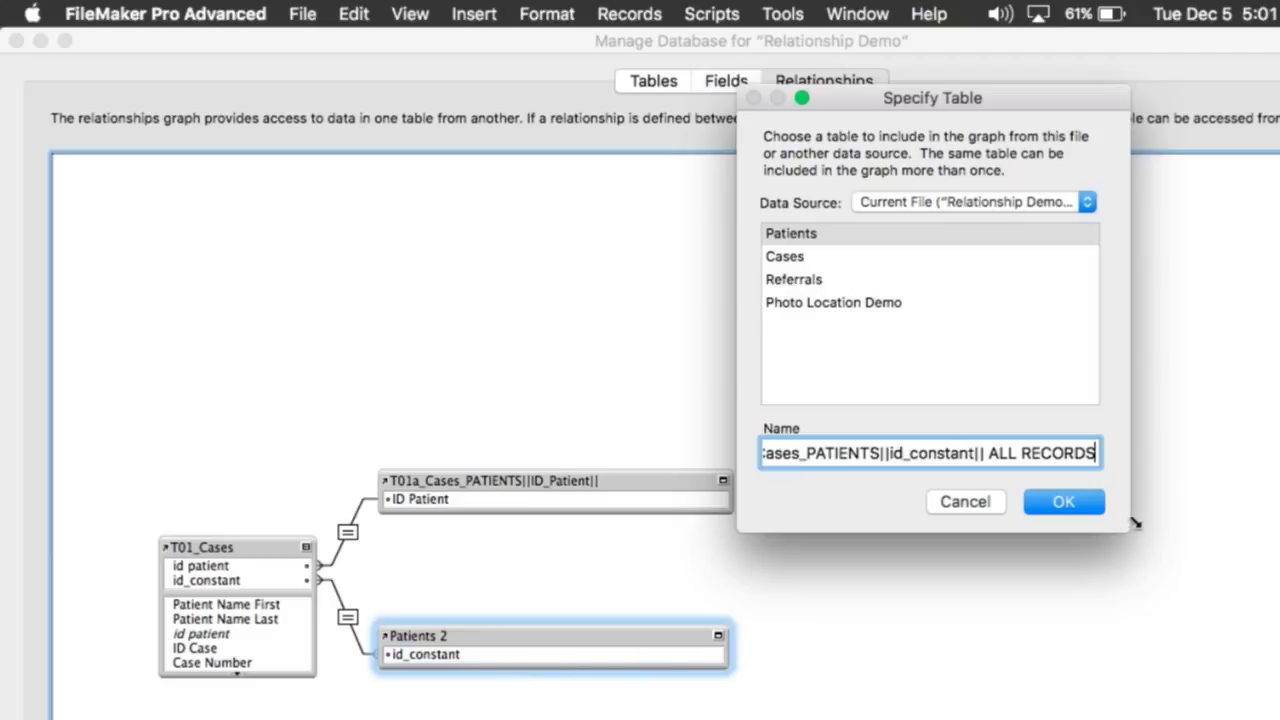
left_click(1063, 501)
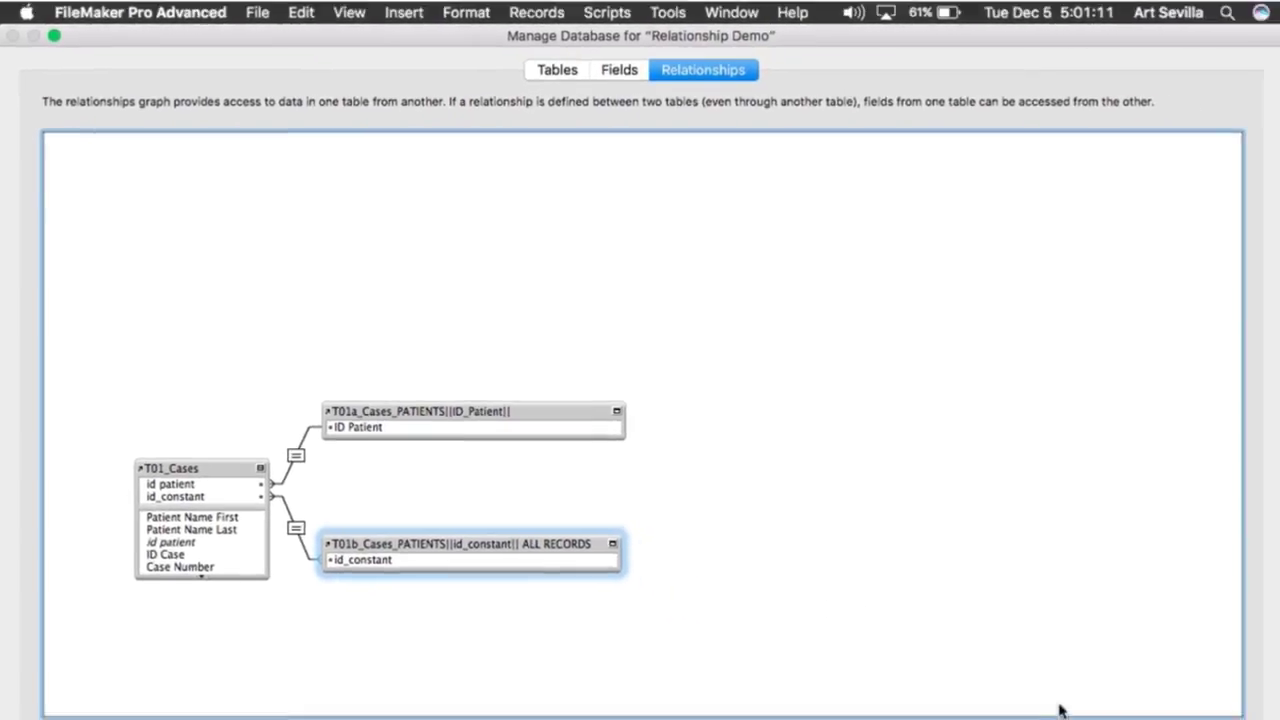
left_click(1245, 700)
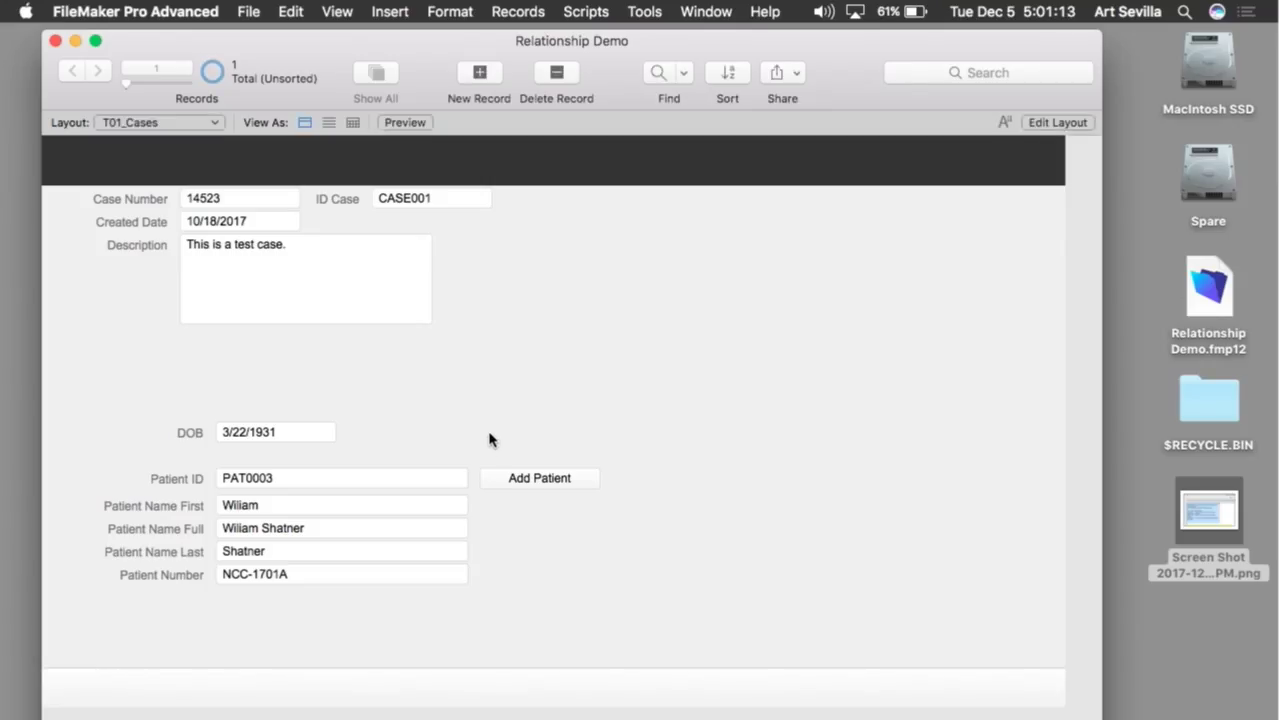
Step: In Layout mode, set Patient Name First's table to T01a_Cases_PATIENTS||ID_Patient||
key("super+l")
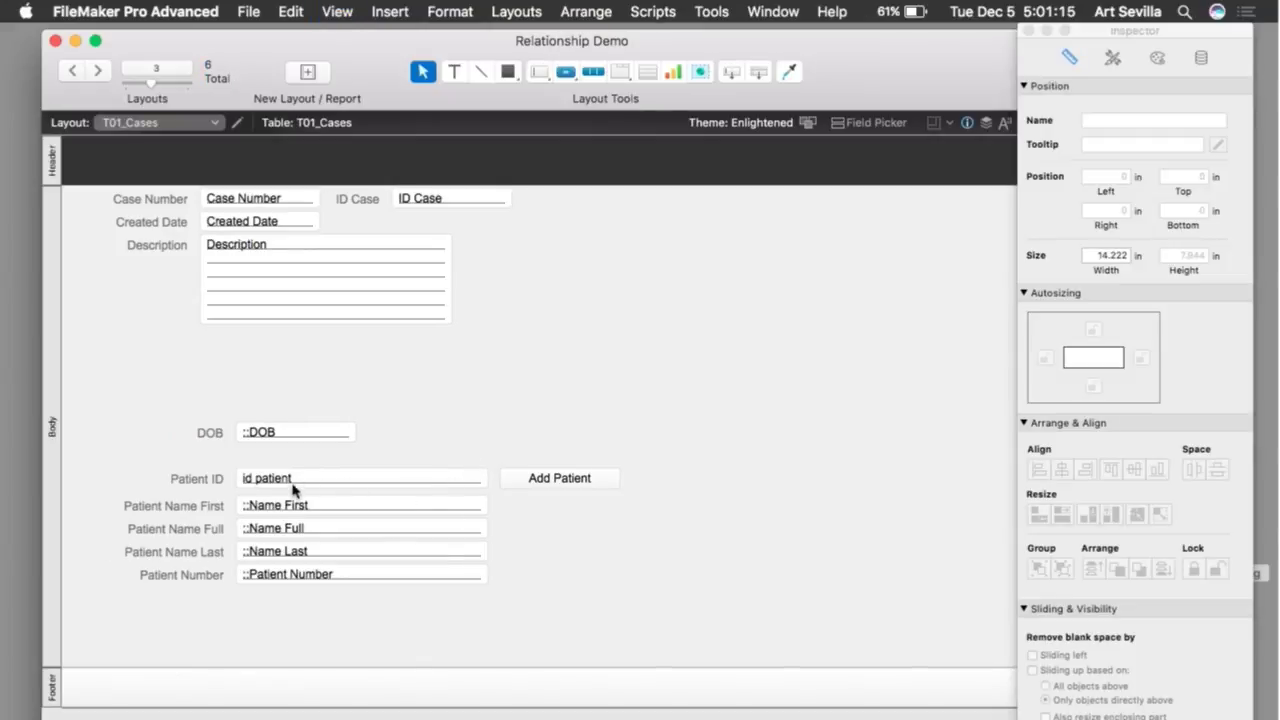
double_click(315, 512)
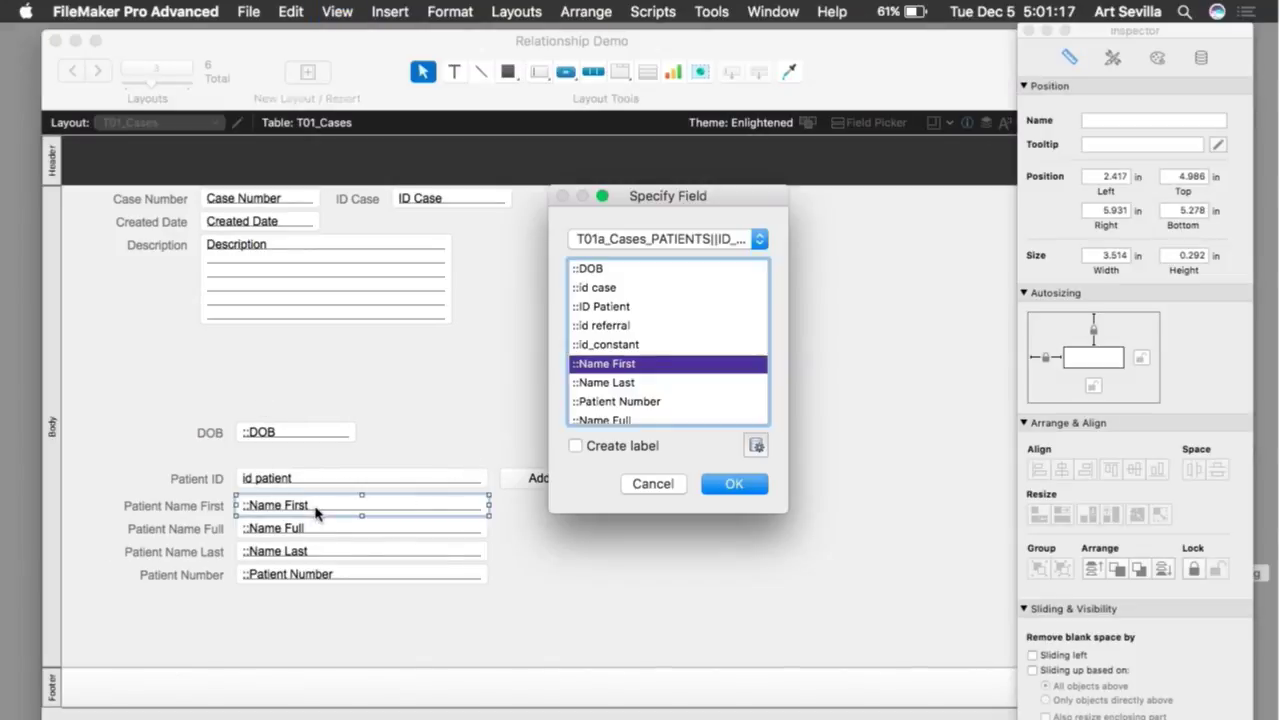
left_click(703, 243)
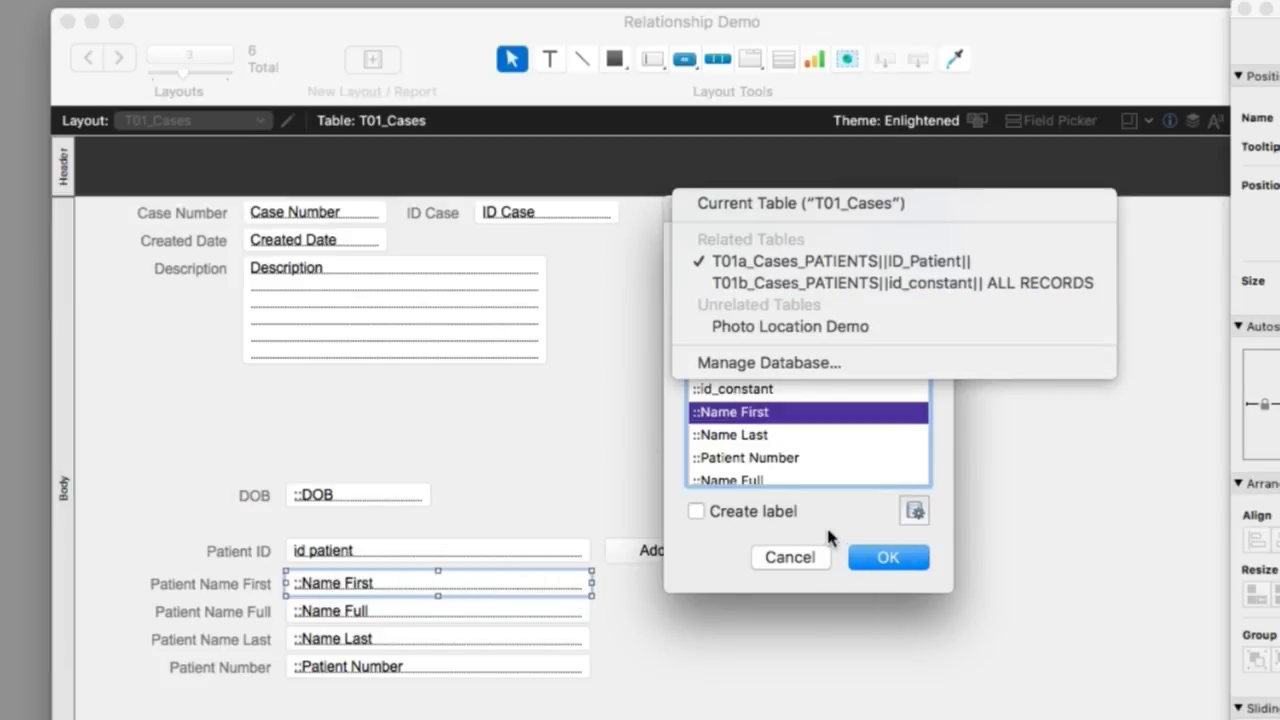
left_click(828, 534)
left_click(903, 552)
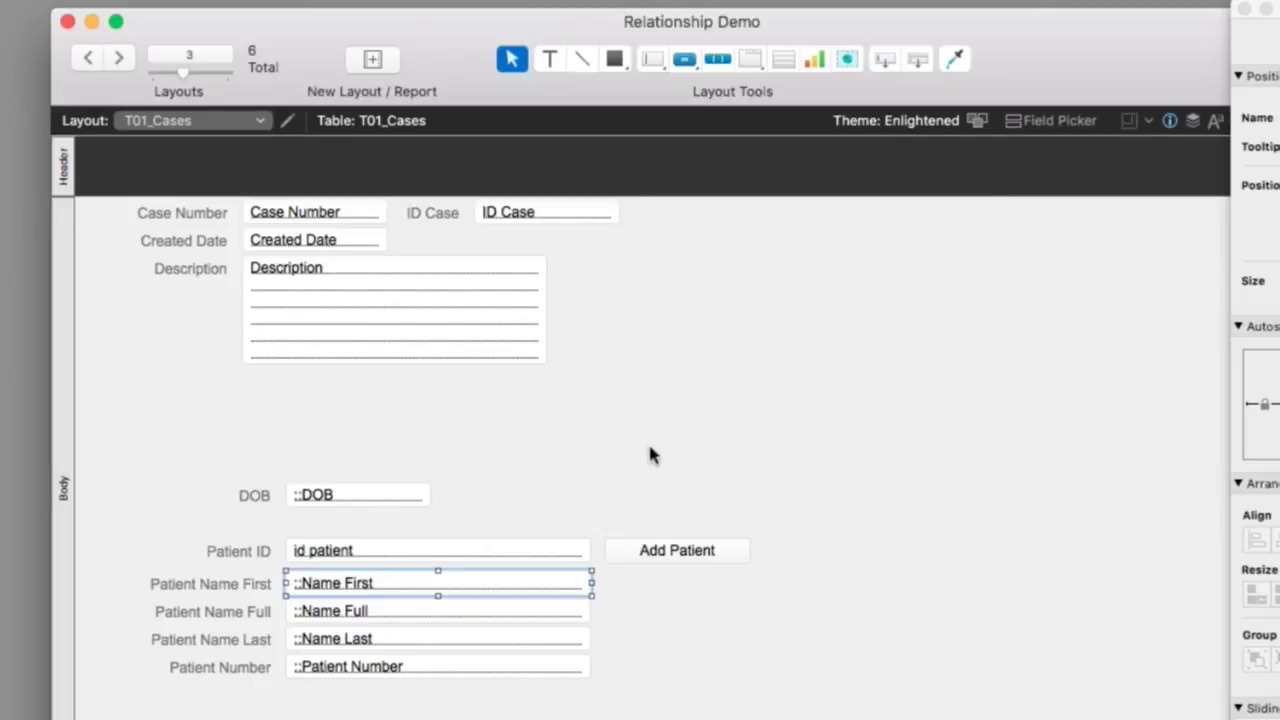